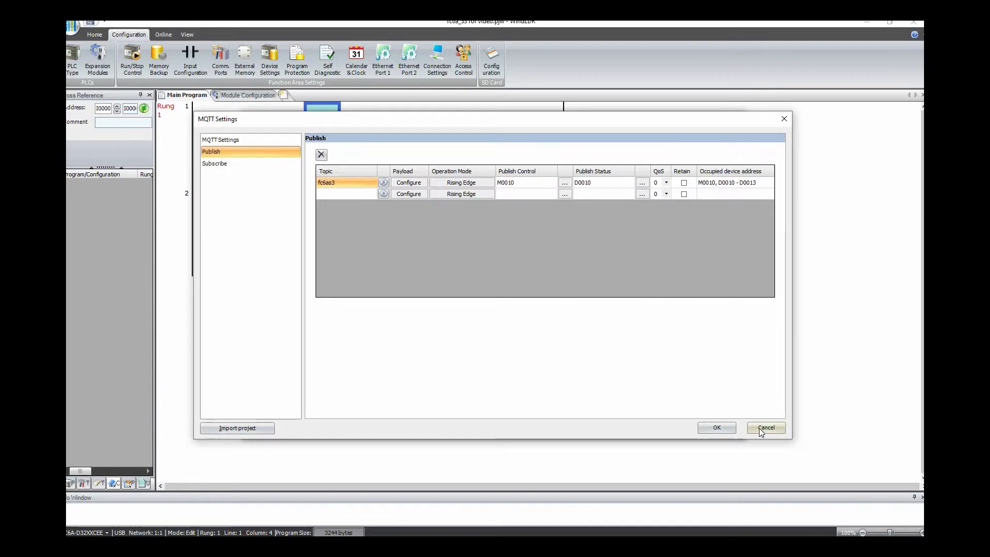
# Close the MQTT Settings and Function Area Settings dialogs without saving any changes
pyautogui.click(759, 430)
pyautogui.click(751, 426)
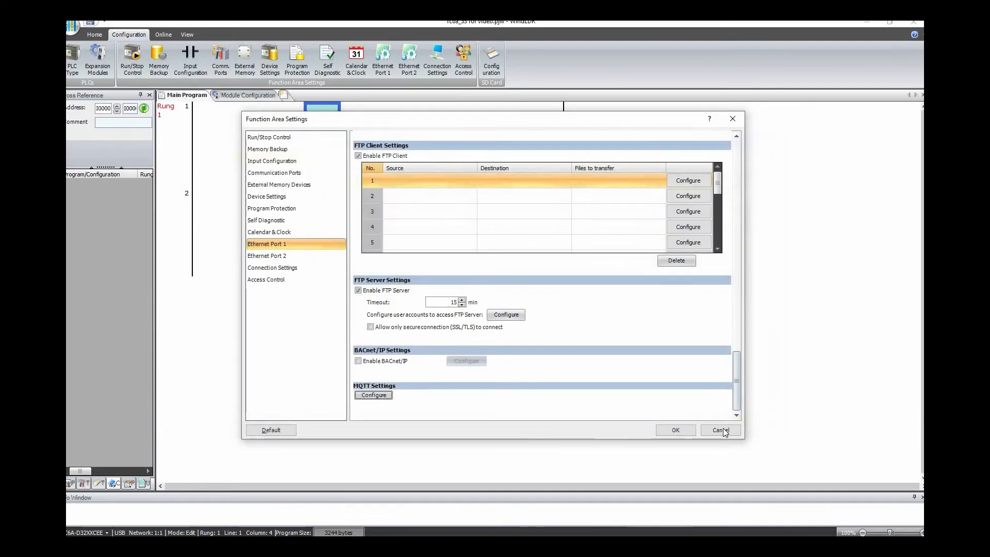
pyautogui.click(723, 428)
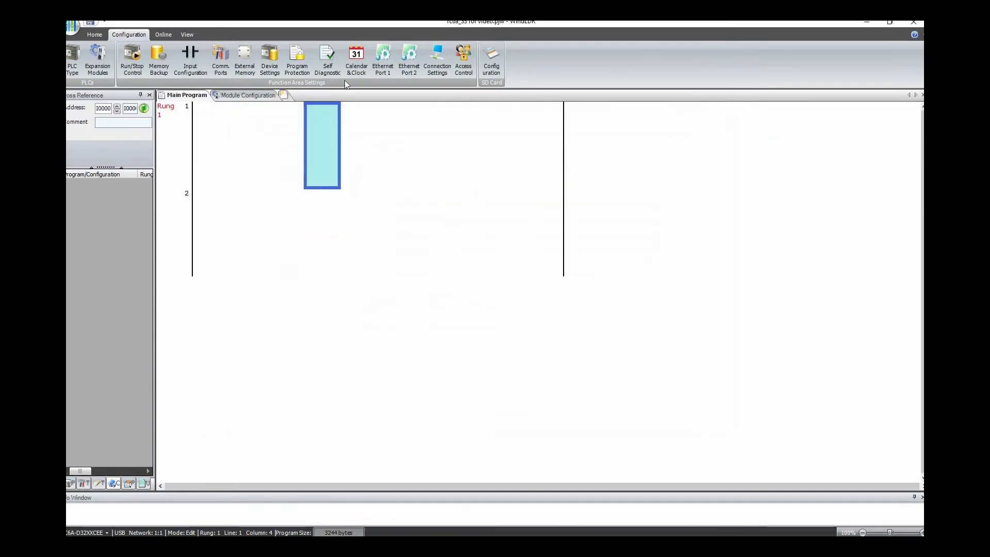
# Start monitoring the PLC and open the custom monitor fc6a_S3 for video_01
pyautogui.click(163, 34)
pyautogui.click(319, 59)
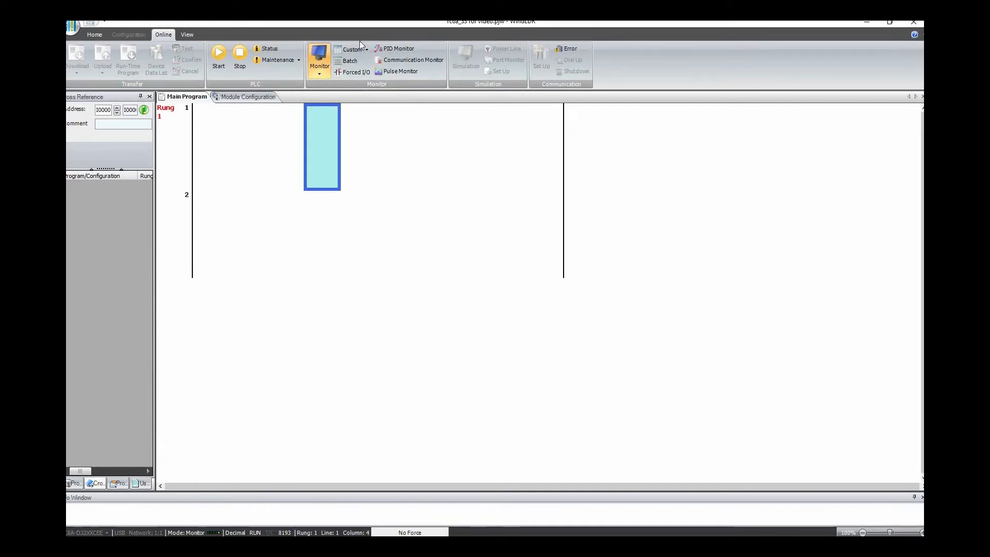
pyautogui.click(360, 48)
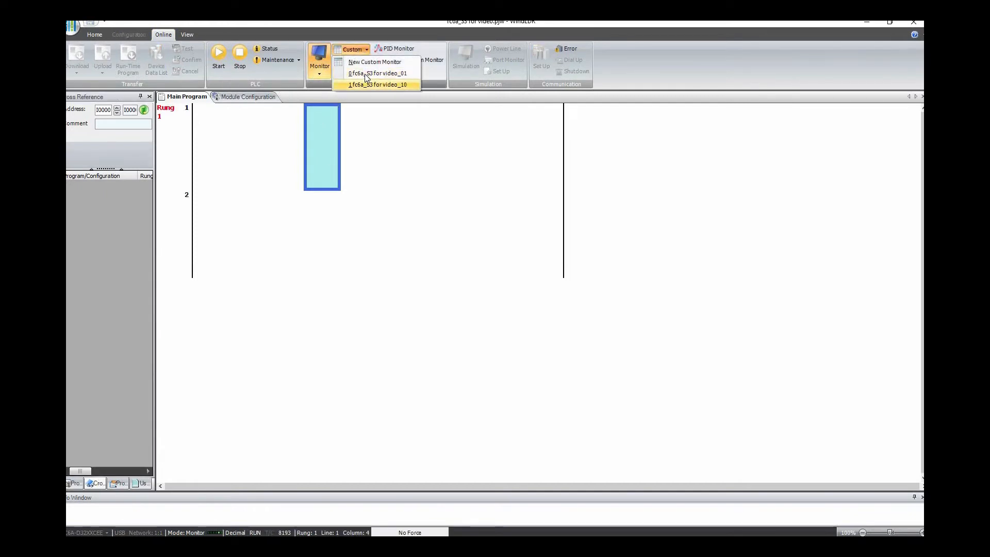
pyautogui.click(366, 74)
# Set the current value of the connection control device M0000 to 1
pyautogui.click(551, 260)
pyautogui.write('1')
pyautogui.press('Return')
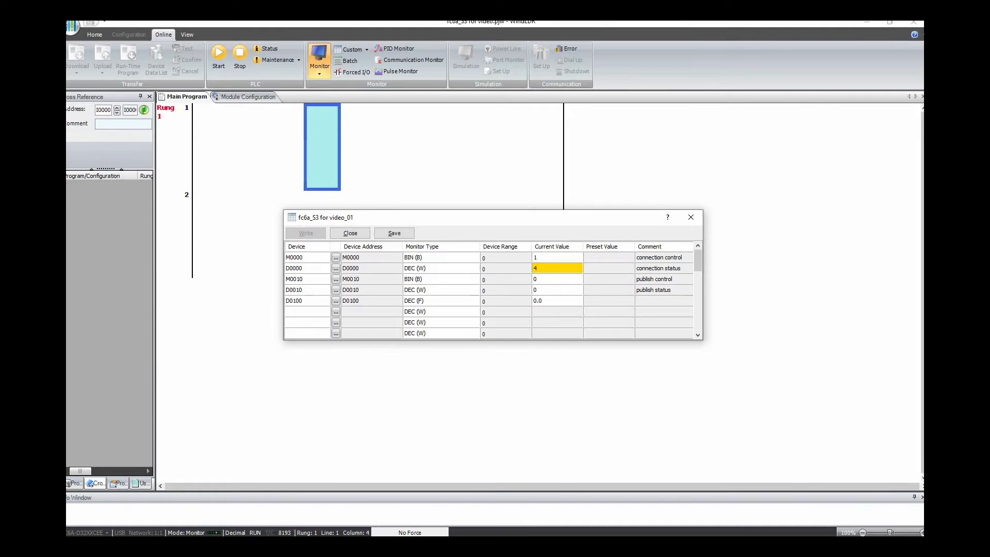
# Switch to the AWS IoT console in the browser and subscribe to the topic fc6as3 in the MQTT test client
pyautogui.moveTo(174, 546)
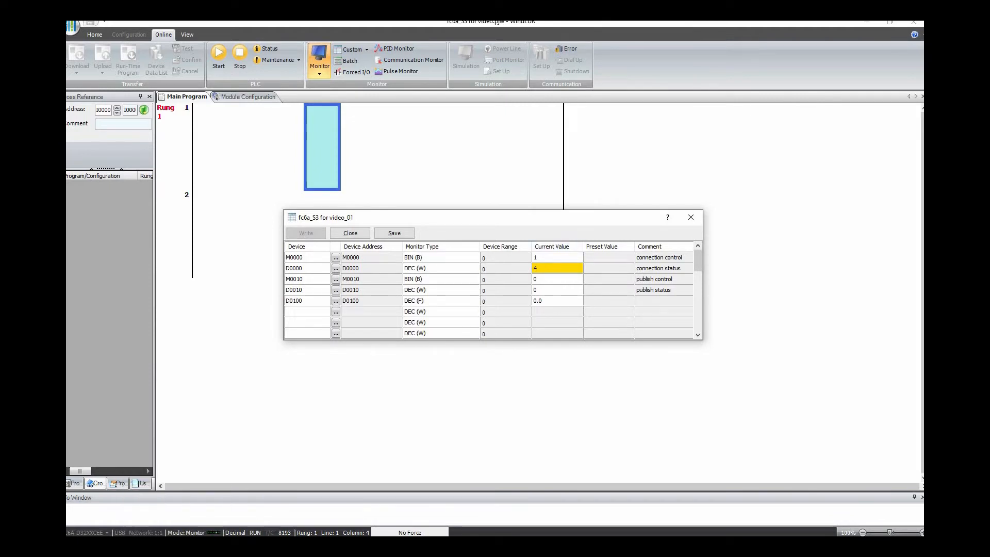
pyautogui.click(174, 494)
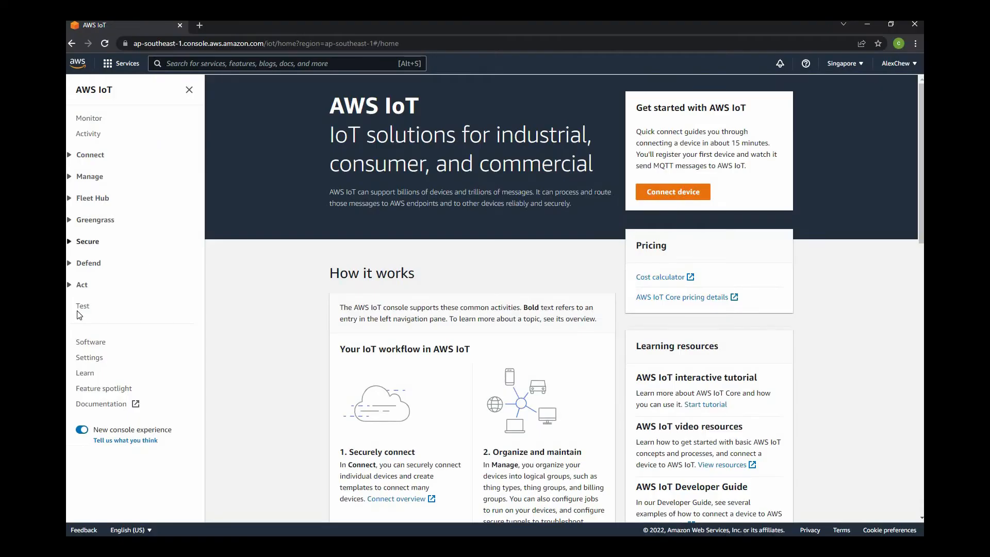
pyautogui.click(105, 300)
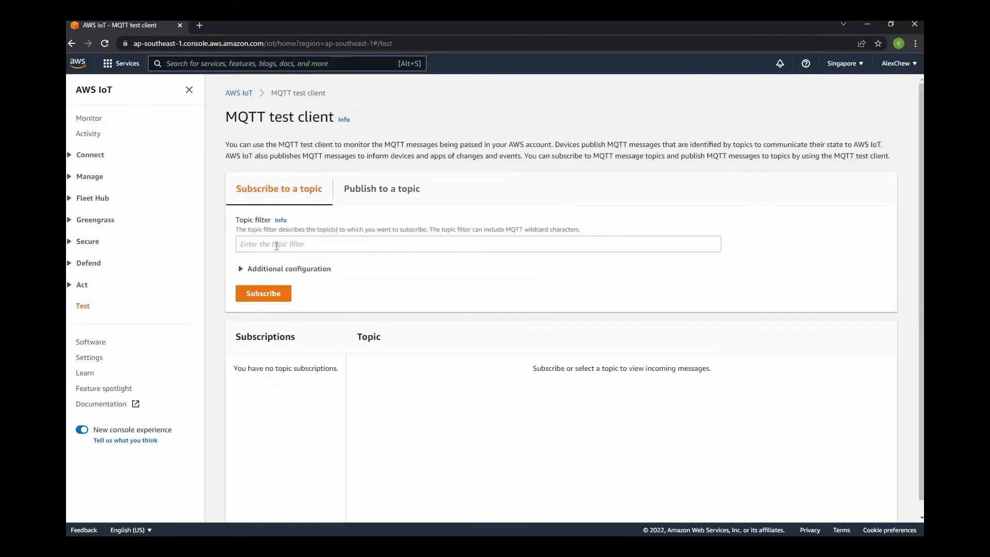
pyautogui.click(276, 246)
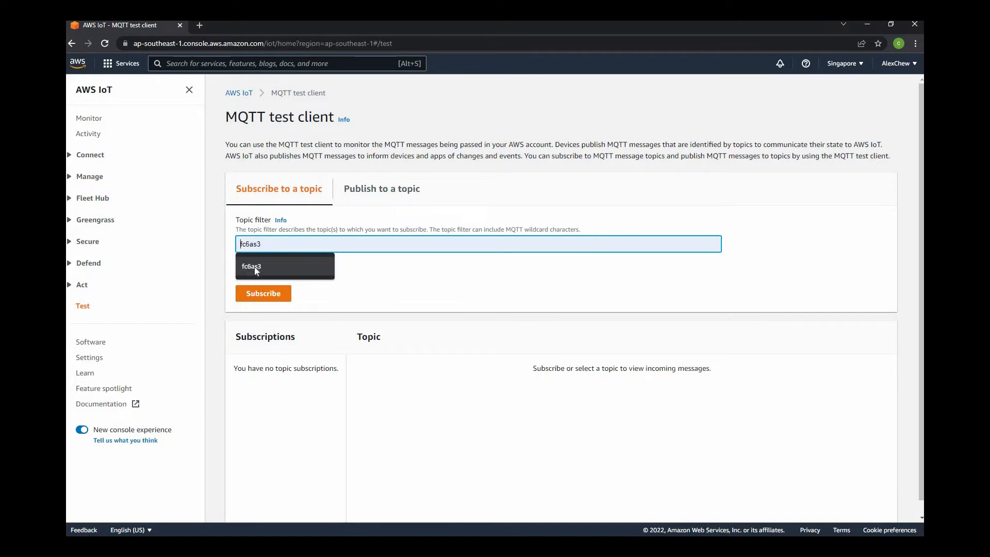
pyautogui.click(254, 267)
pyautogui.click(262, 293)
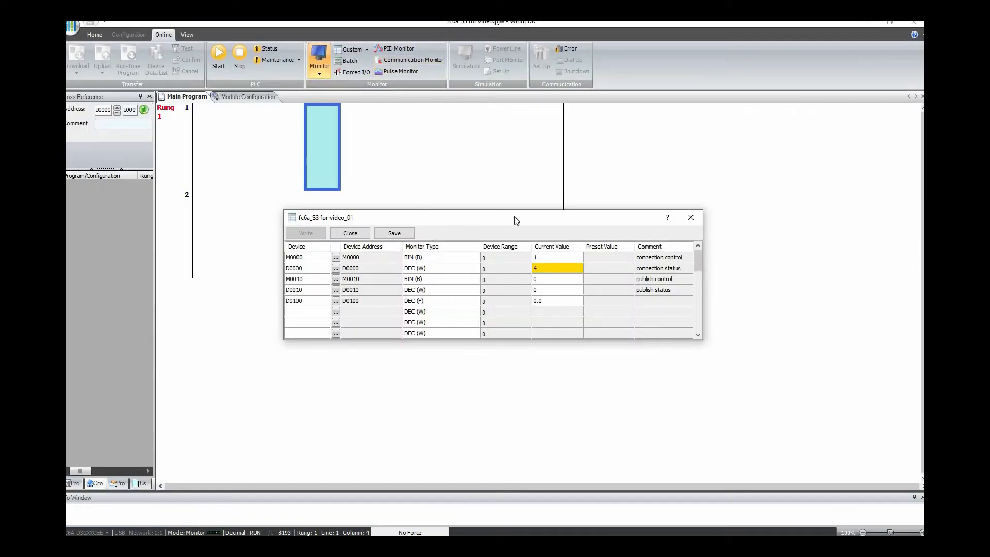
# Switch to WindLDR, place it alongside the MQTT test client, and reopen the custom monitor fc6a_S3 for video_01
pyautogui.click(691, 217)
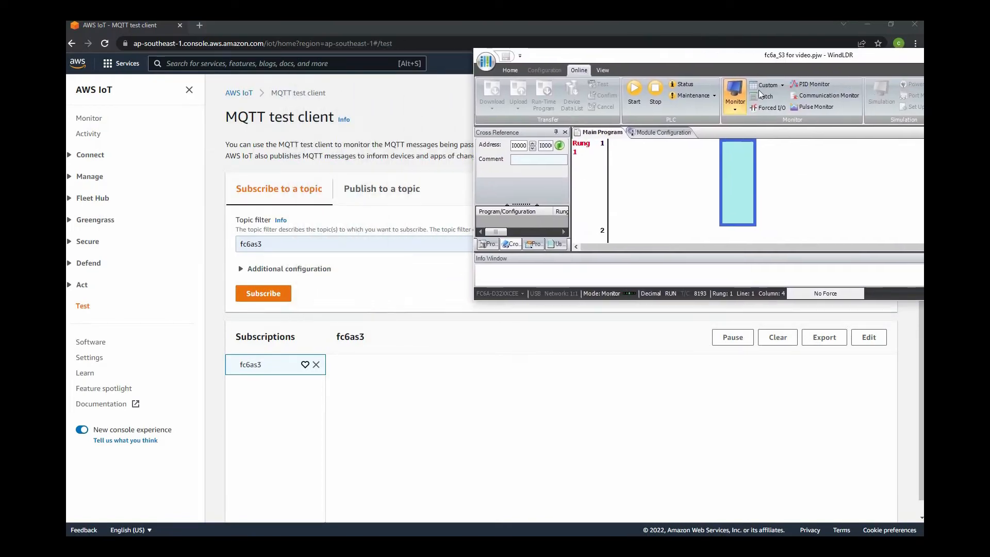
pyautogui.click(772, 85)
pyautogui.click(779, 111)
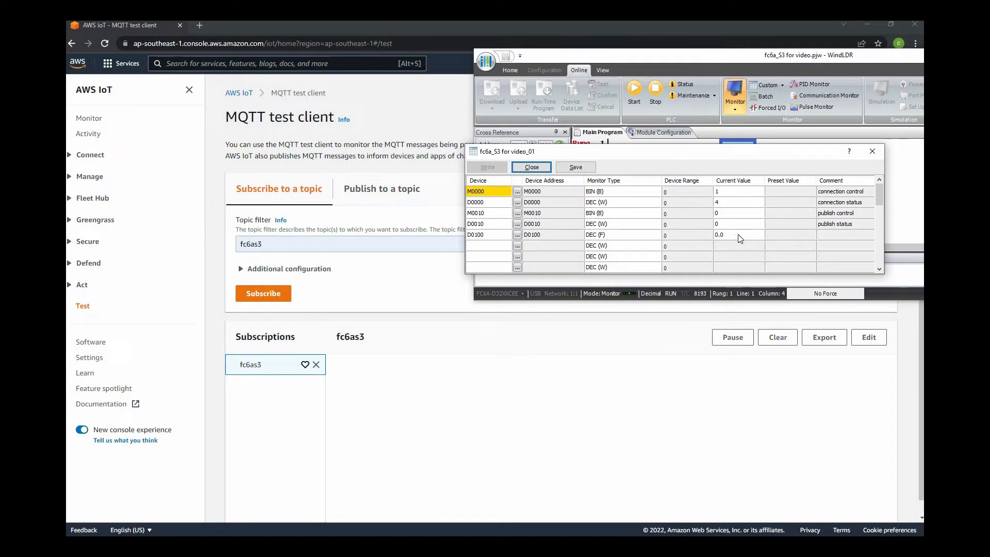
# Set the current value of D0100 to 83 and the publish control device M0010 to 1
pyautogui.click(727, 235)
pyautogui.click(736, 235)
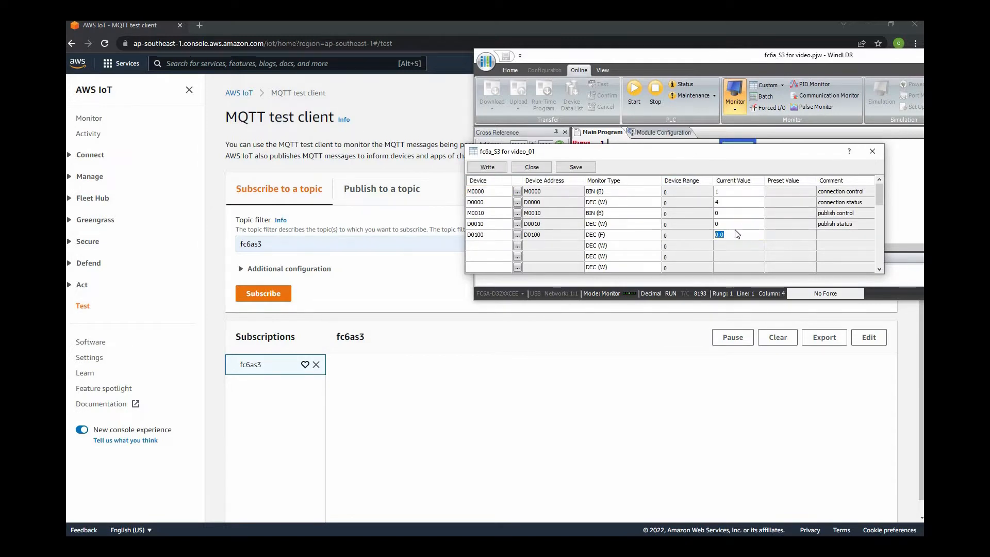
pyautogui.write('83')
pyautogui.press('Return')
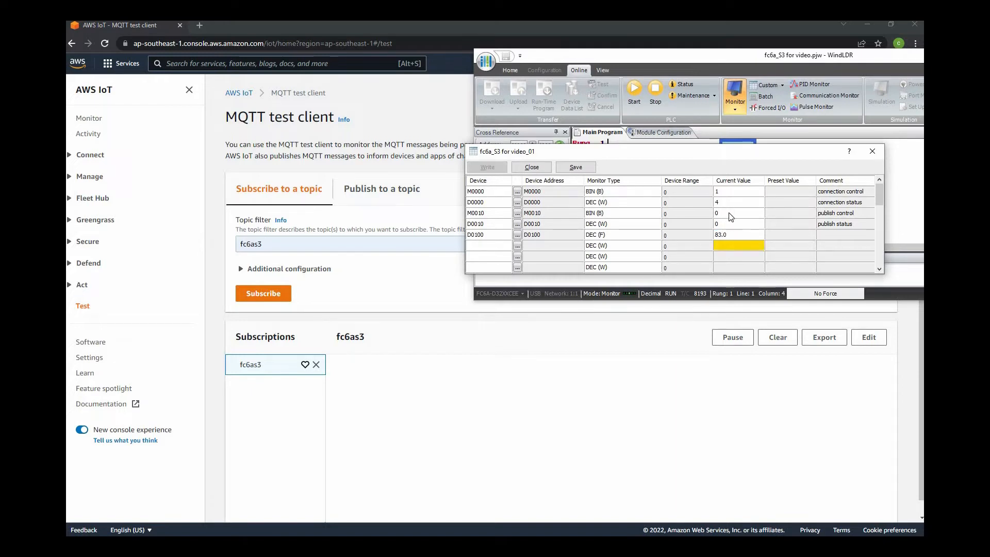
pyautogui.click(728, 212)
pyautogui.write('1')
pyautogui.press('Return')
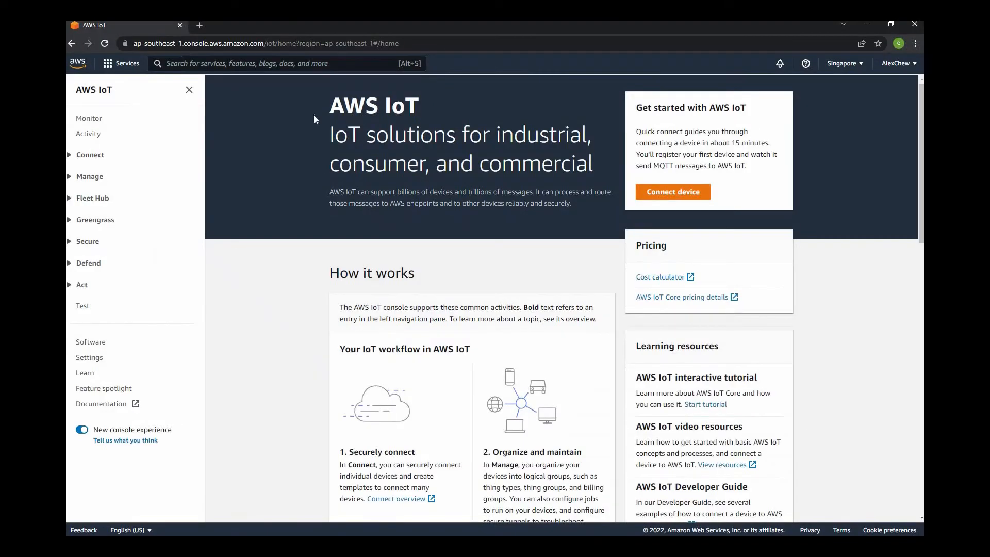
# Find the S3 service in the AWS console and start creating a new bucket
pyautogui.click(278, 64)
pyautogui.write('s3')
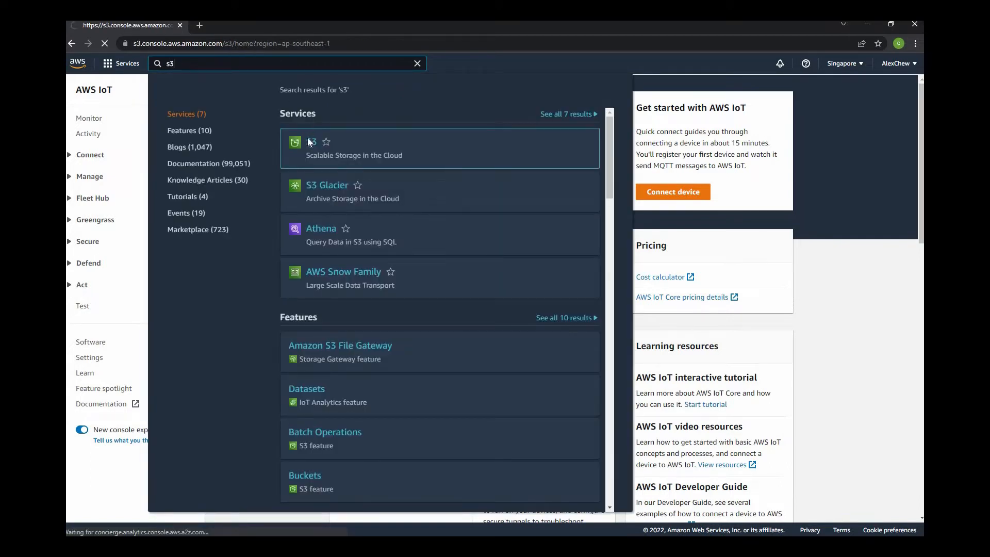
pyautogui.click(309, 140)
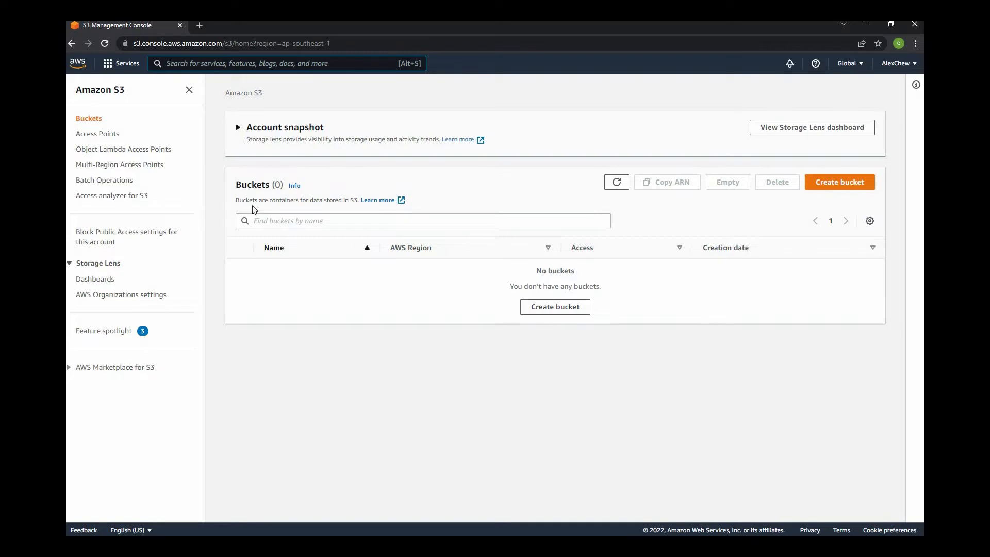
pyautogui.moveTo(270, 200); pyautogui.dragTo(334, 200)
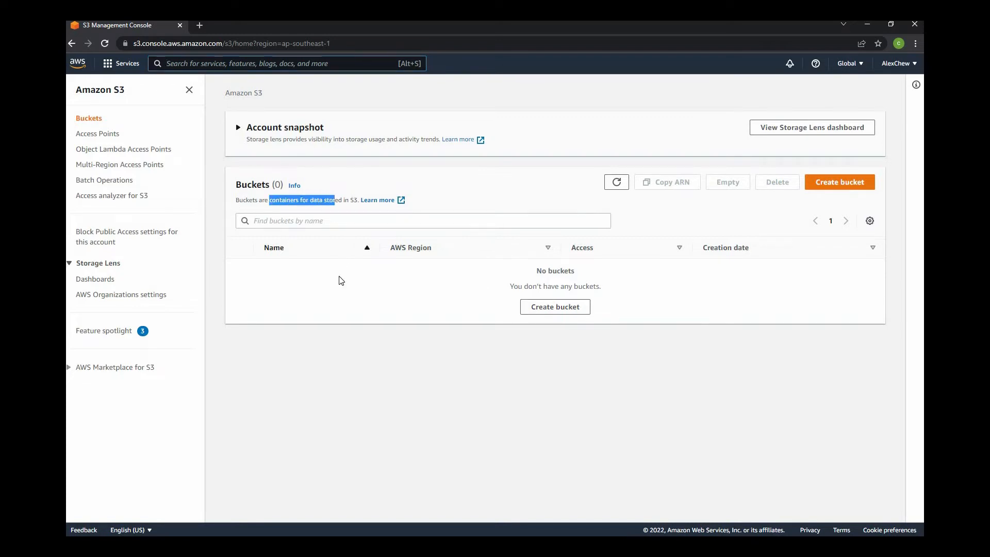
pyautogui.click(554, 307)
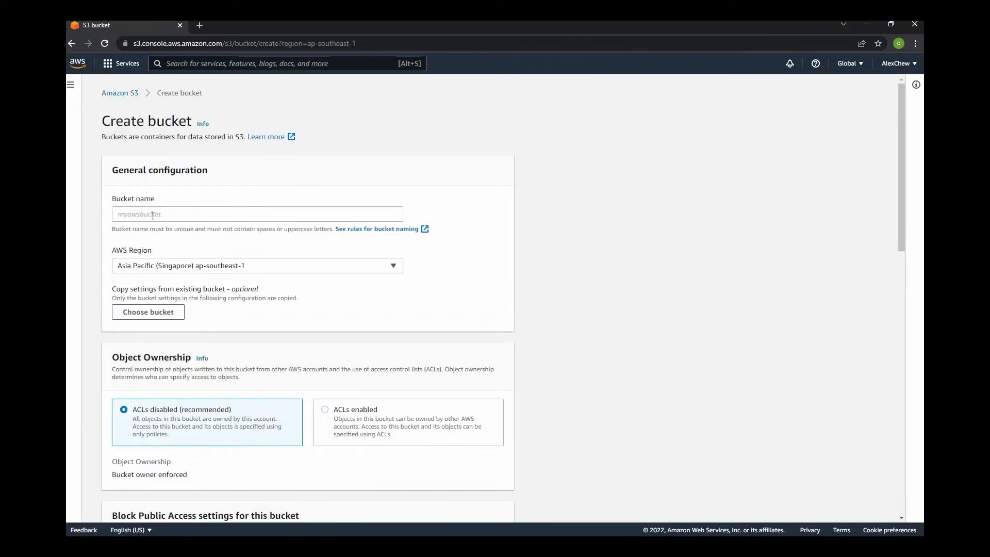
# Try to create the bucket with the name temp1 and the default settings
pyautogui.click(151, 216)
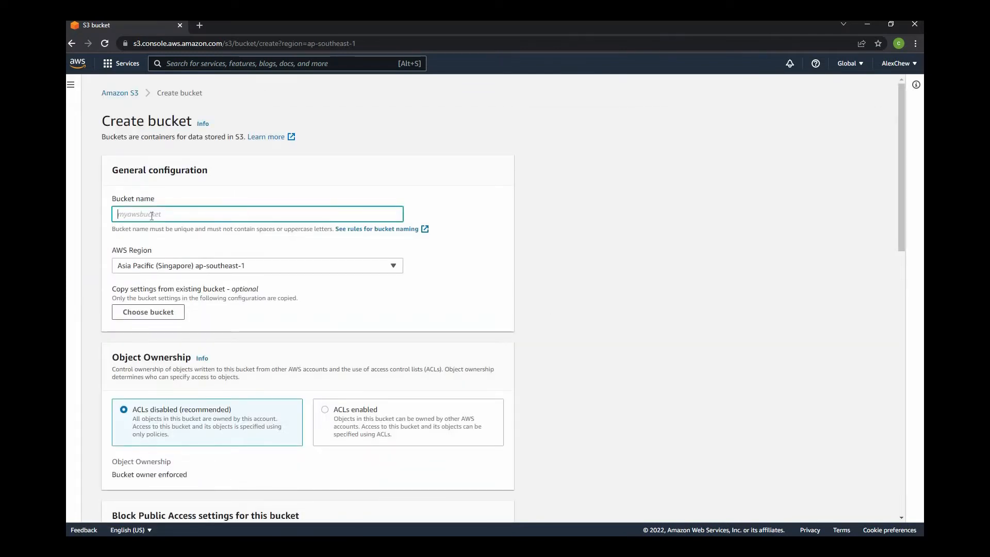
pyautogui.write('tep')
pyautogui.write('mp1')
pyautogui.scroll(-10, 543, 297)
pyautogui.scroll(-2, 543, 296)
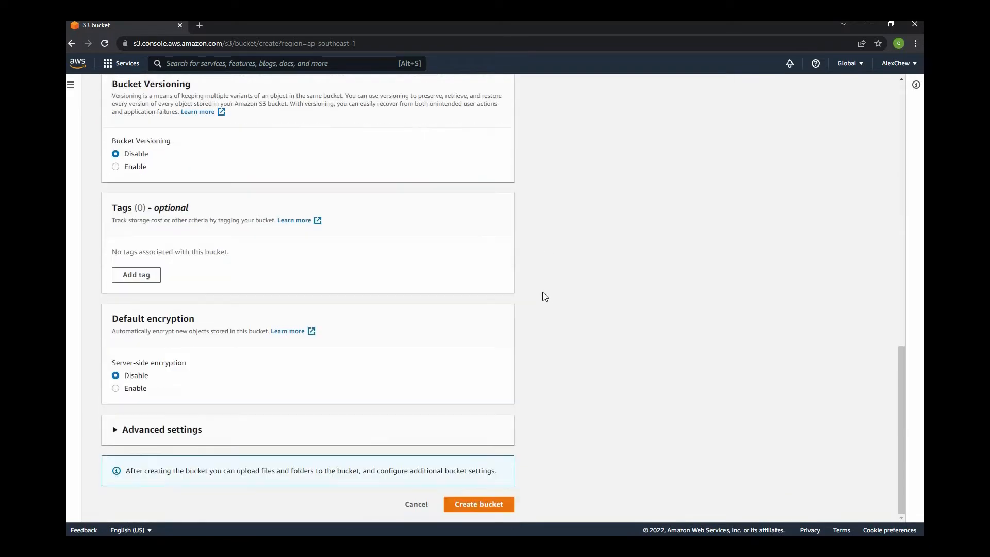
pyautogui.click(475, 505)
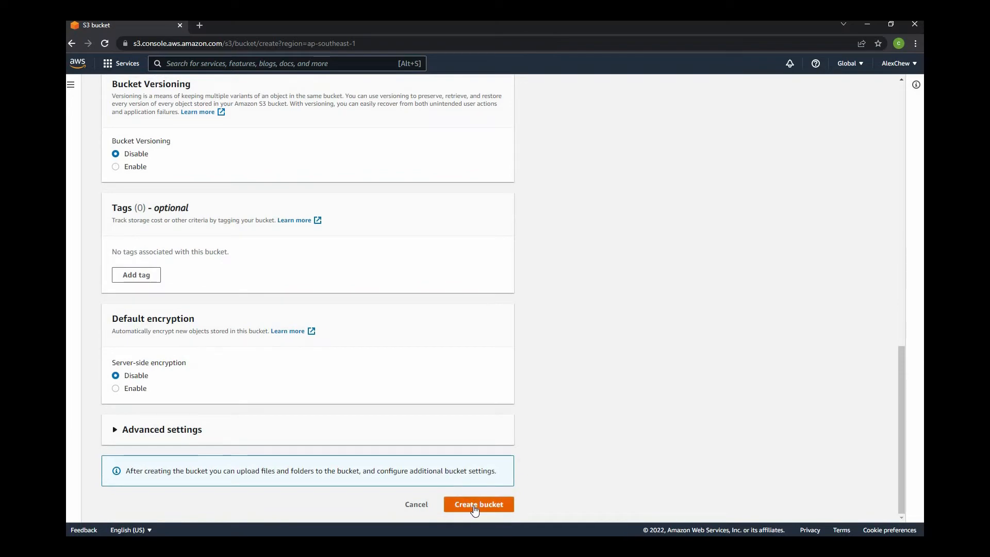
# Change the bucket name to temperature10 and create the bucket with the default settings
pyautogui.click(144, 96)
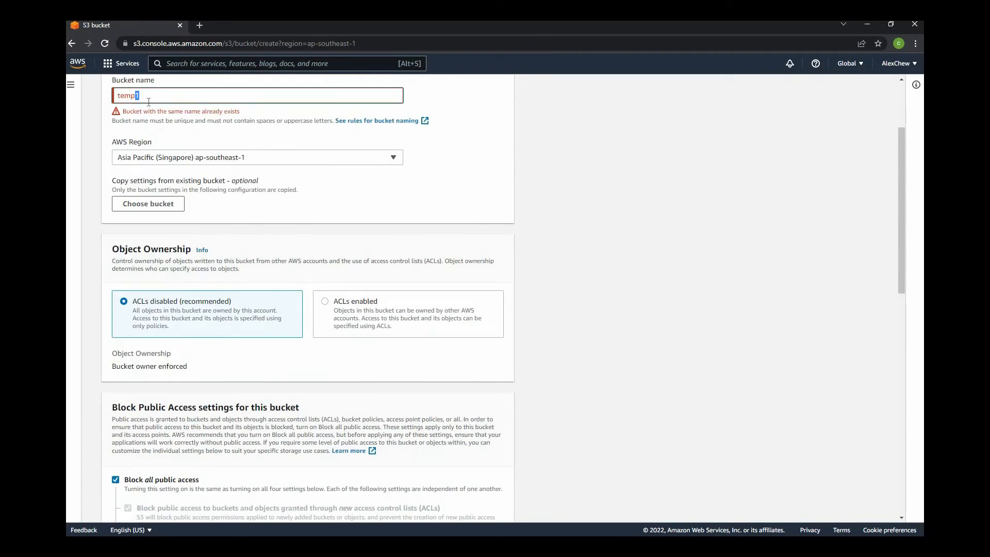
pyautogui.write('2')
pyautogui.hotkey('ctrl', 'a')
pyautogui.write('temperature')
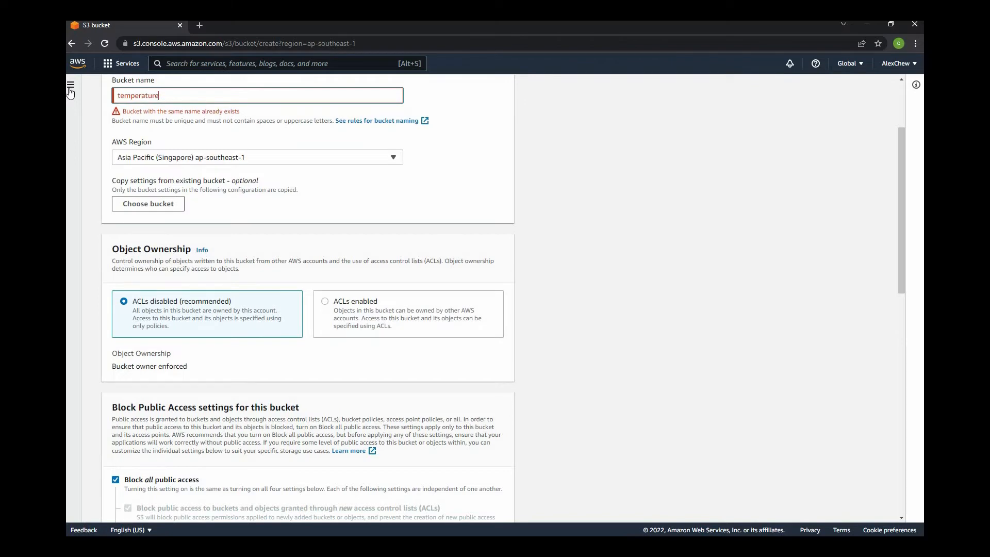
pyautogui.scroll(-5, 484, 415)
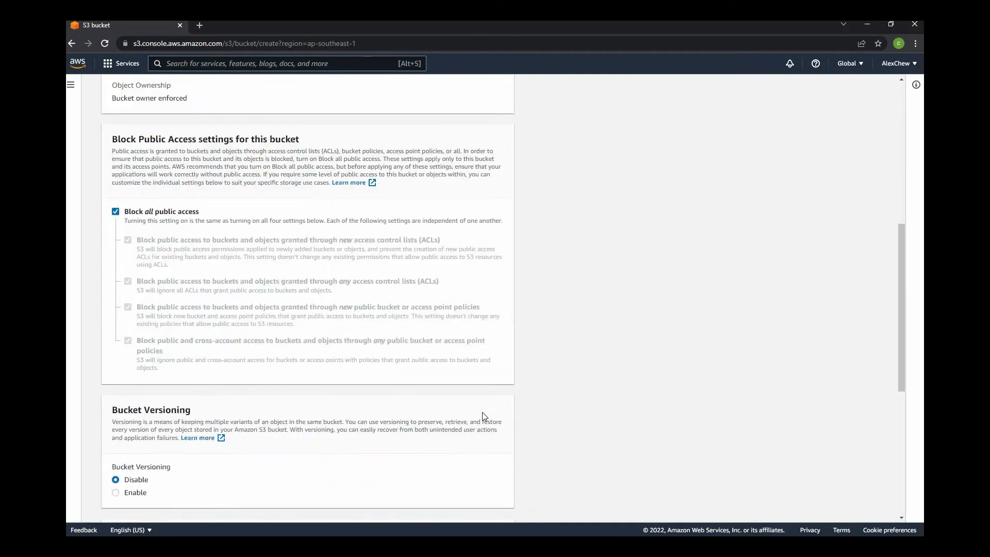
pyautogui.scroll(-5, 482, 415)
pyautogui.click(478, 503)
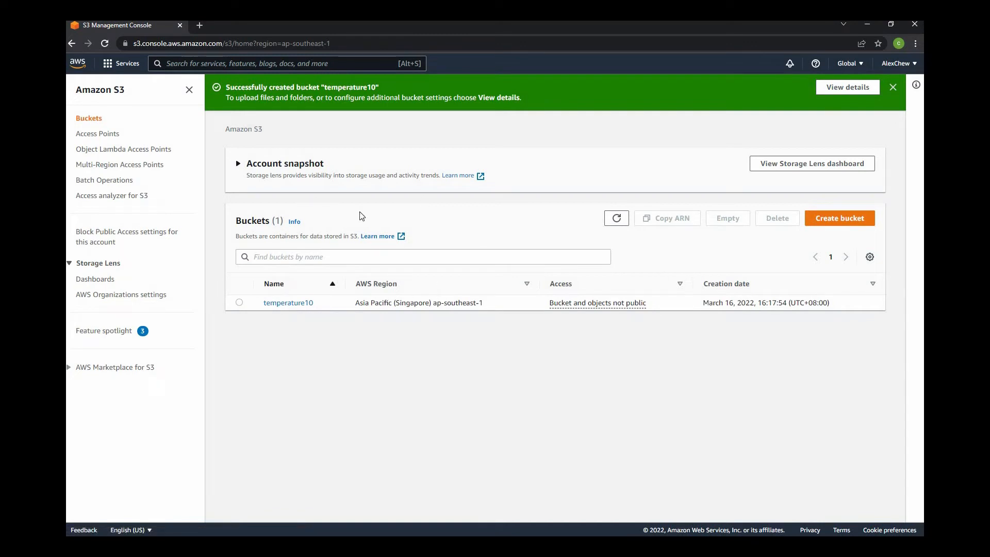
# Find the IoT Core service in the AWS console and open its list of message rules
pyautogui.hotkey('alt', 's')
pyautogui.write('iotA')
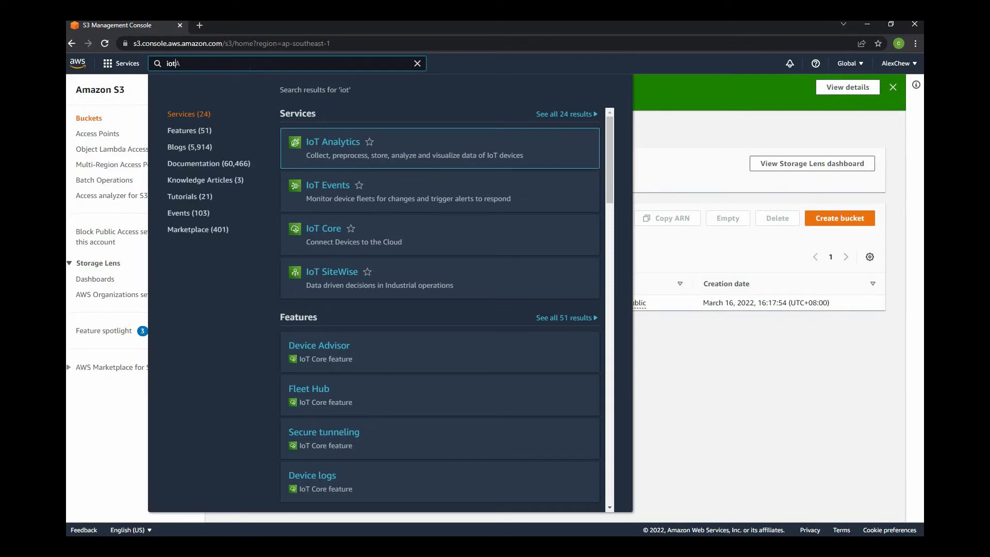
pyautogui.click(333, 230)
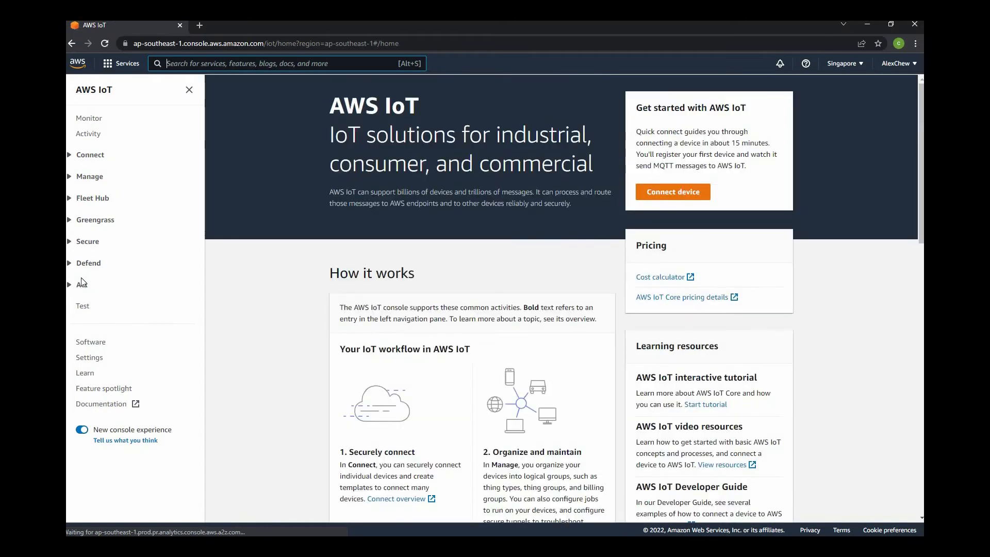
pyautogui.click(81, 284)
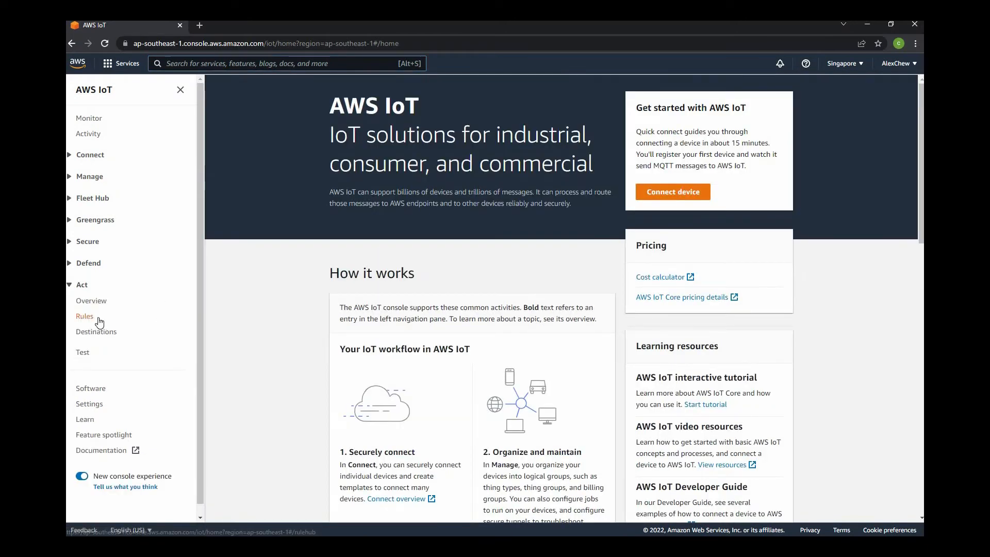
pyautogui.click(84, 316)
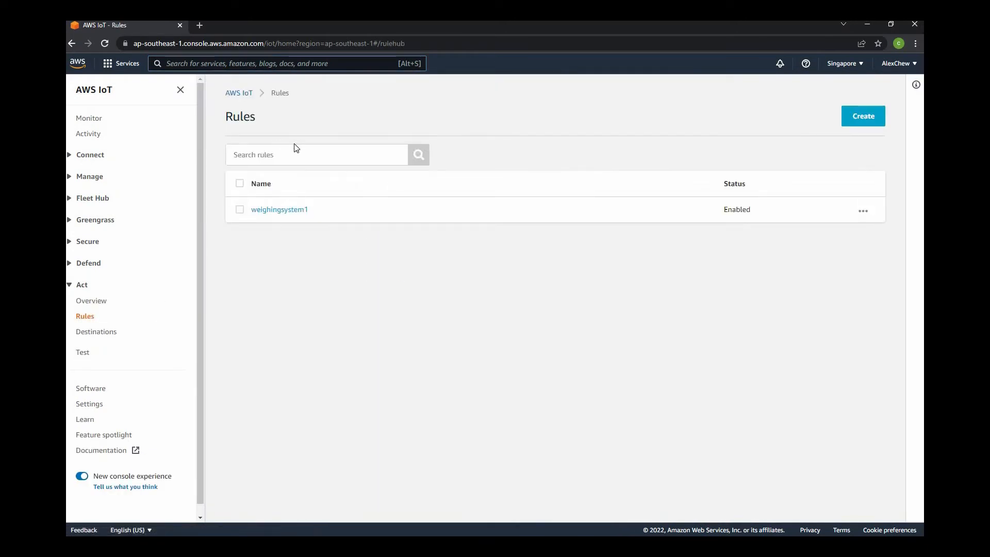
# Start creating a new IoT rule and name it roomtemp
pyautogui.click(864, 116)
pyautogui.click(327, 223)
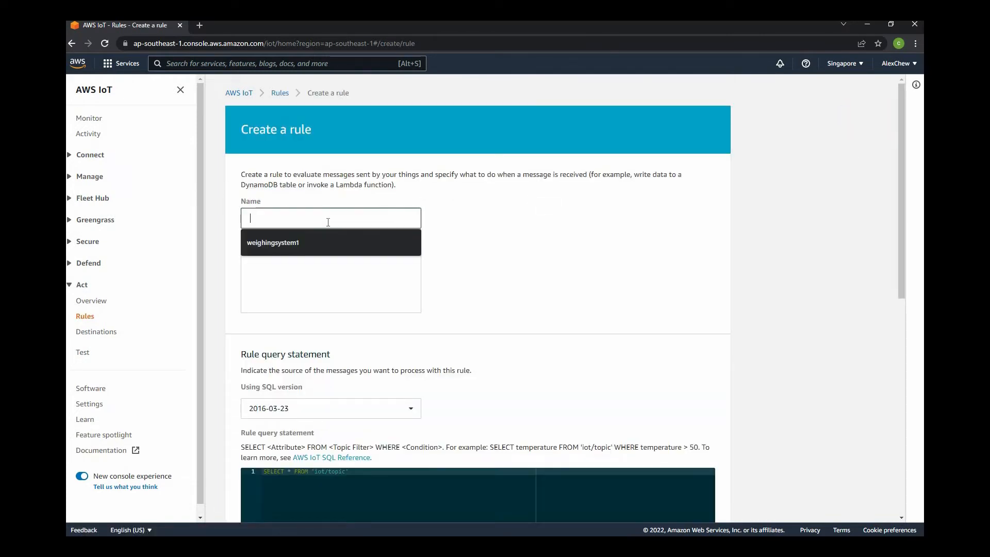
pyautogui.write('room')
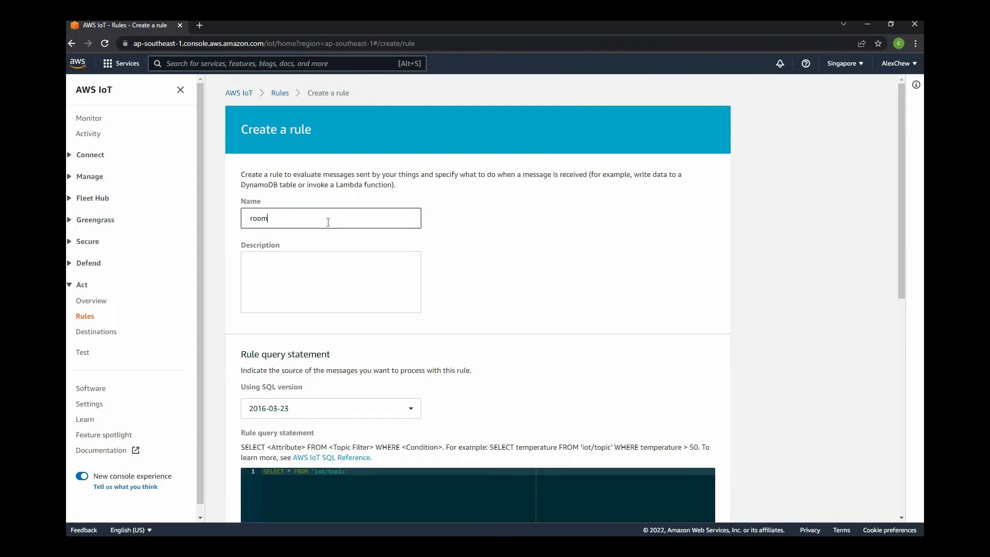
pyautogui.write('temp')
# Replace the topic in the rule query statement so that it reads SELECT * FROM 'fc6as3'
pyautogui.scroll(-3, 587, 274)
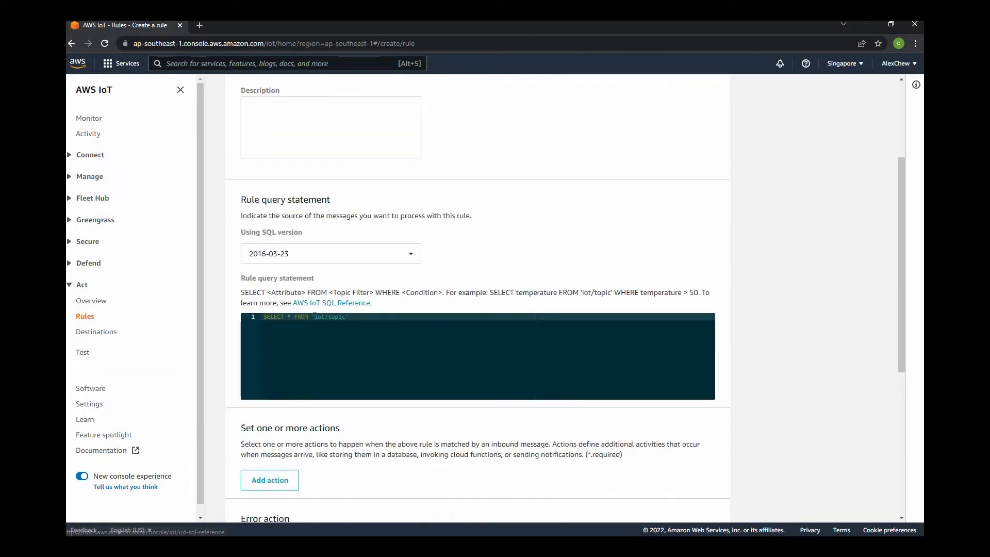
pyautogui.moveTo(314, 317); pyautogui.dragTo(342, 317)
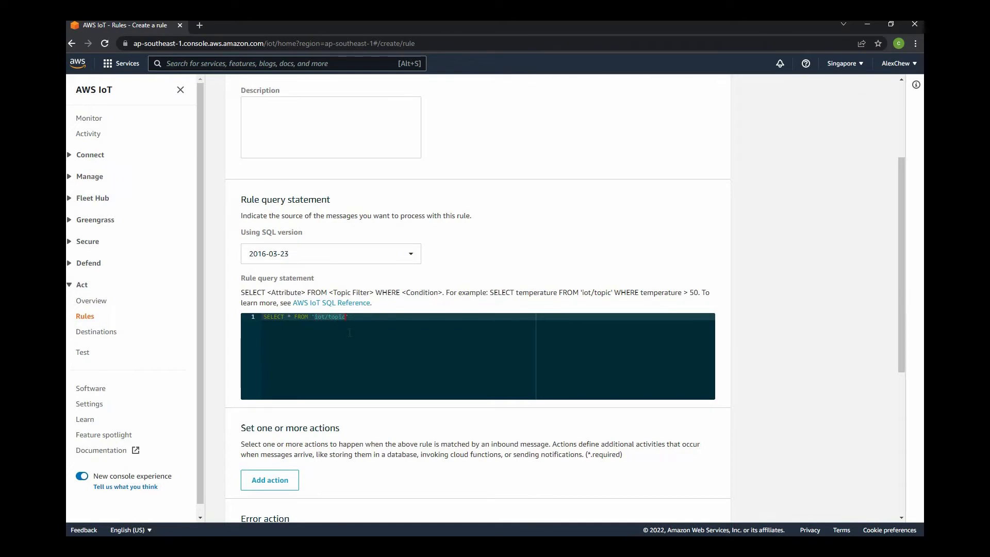
pyautogui.write('f')
pyautogui.scroll(-3, 472, 312)
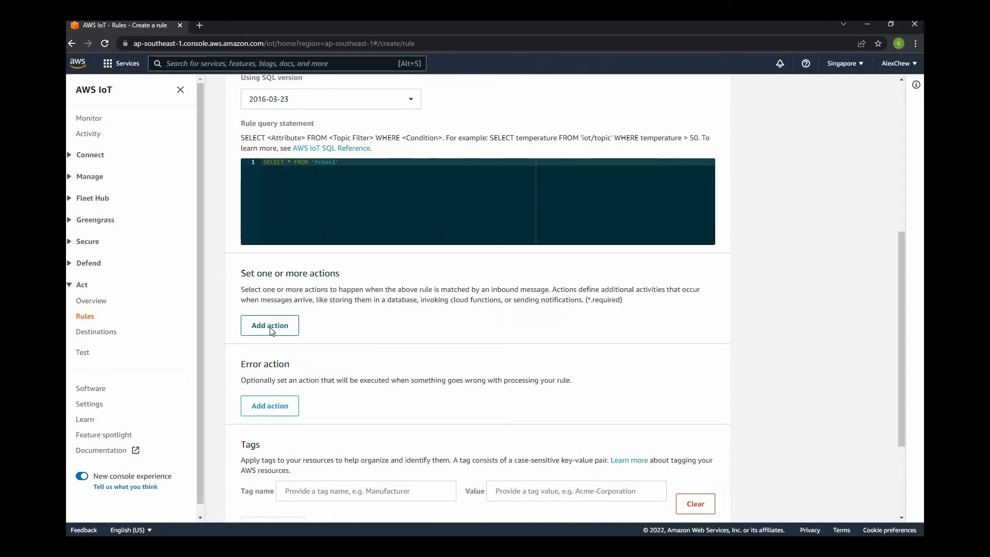
# Add a rule action that stores a message in an Amazon S3 bucket and open its configuration
pyautogui.click(273, 330)
pyautogui.scroll(-1, 616, 247)
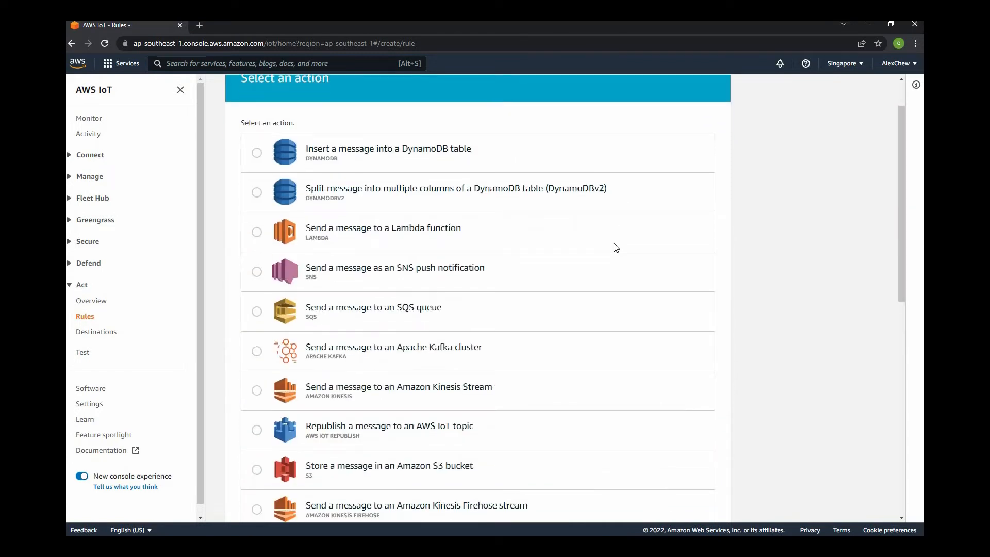
pyautogui.scroll(-1, 616, 247)
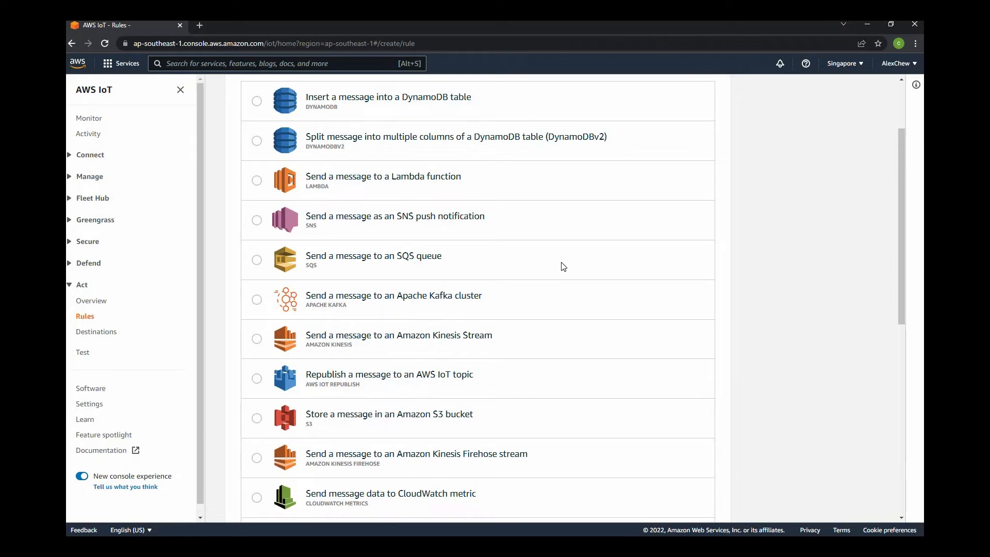
pyautogui.click(257, 418)
pyautogui.scroll(-7, 603, 332)
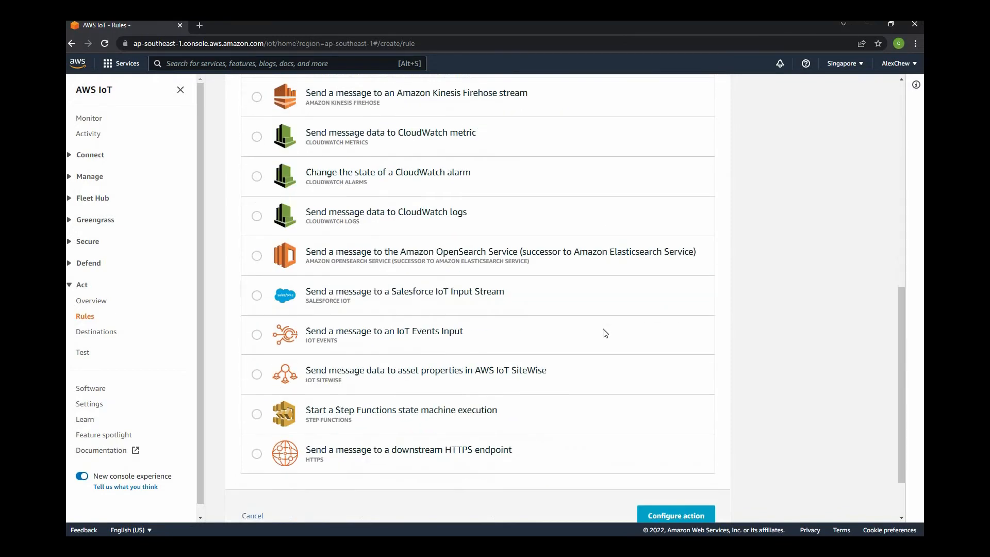
pyautogui.scroll(-2, 619, 361)
pyautogui.click(676, 444)
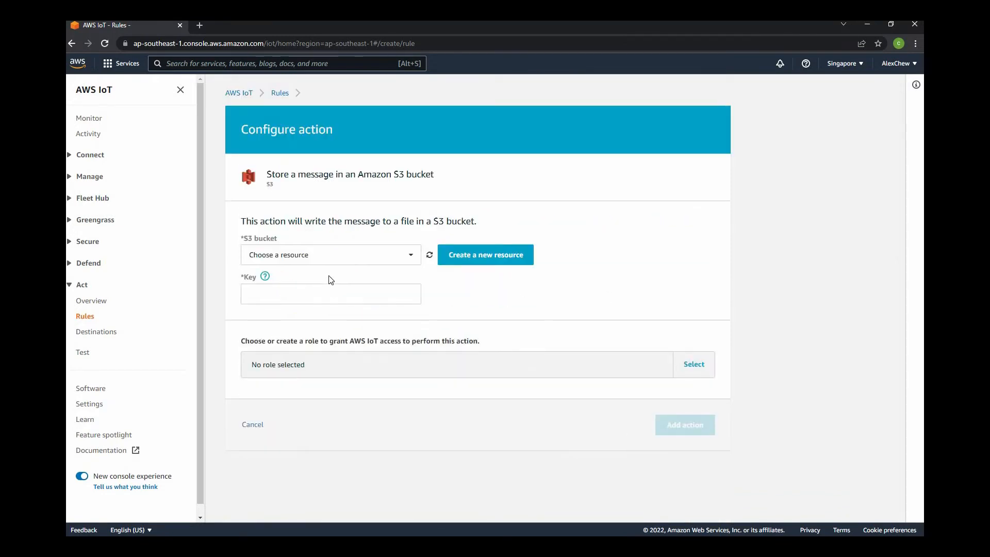
# Choose the S3 bucket temperature10 for the action and set its key to room1/${timestamp()}.txt
pyautogui.click(413, 256)
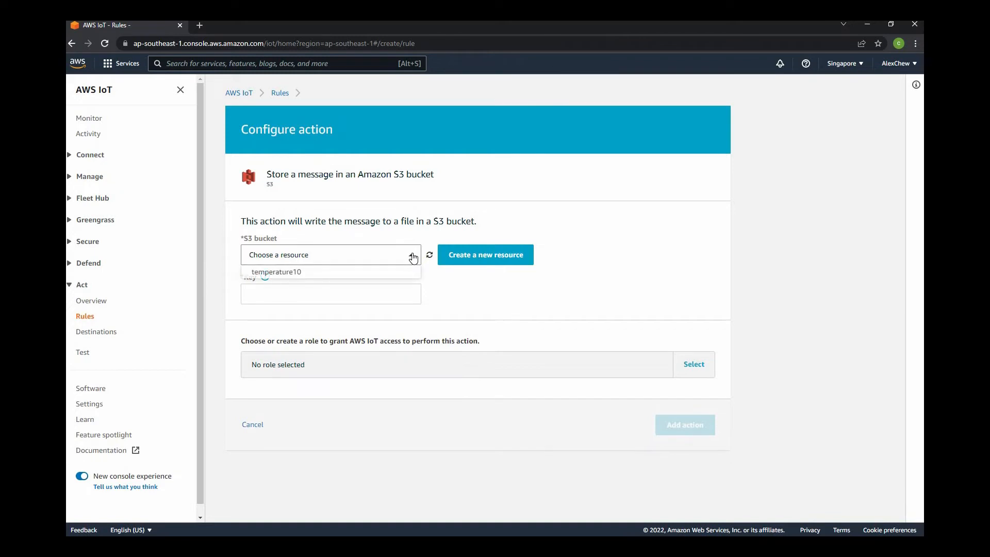
pyautogui.click(278, 272)
pyautogui.click(289, 291)
pyautogui.click(290, 292)
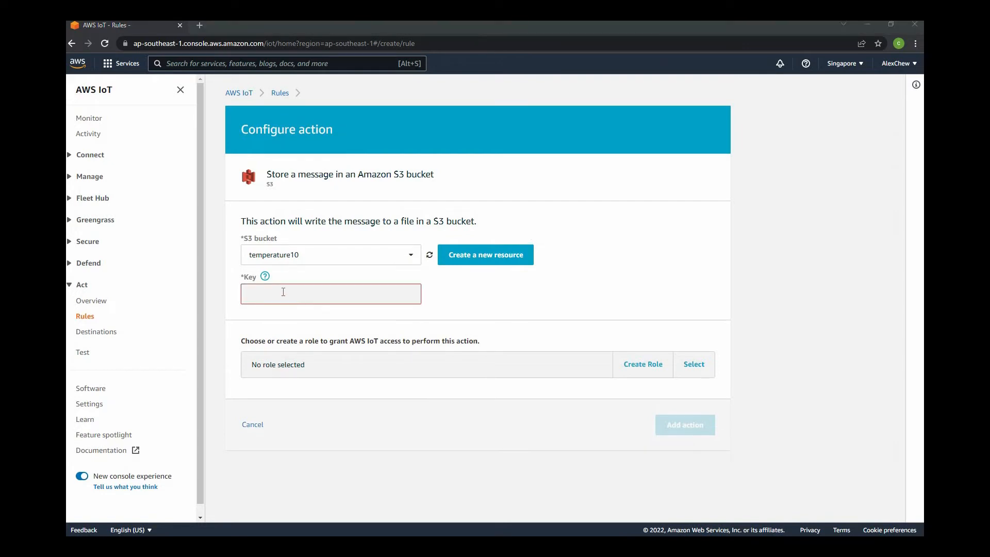
pyautogui.click(281, 291)
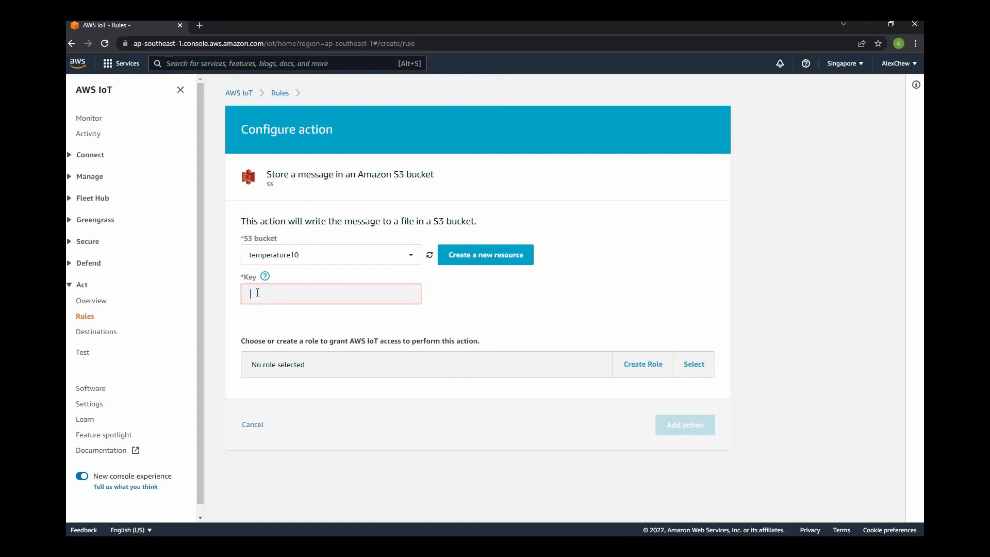
pyautogui.write('robm1/')
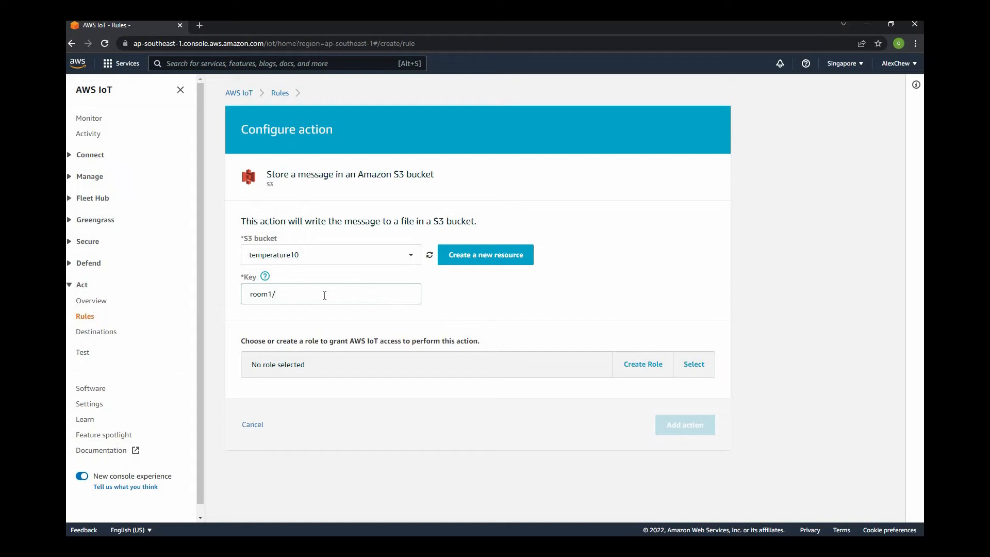
pyautogui.write('${timestamp()}.txt')
# Grant AWS IoT access with the existing IAM role named after the account holder and add the configured action to the rule
pyautogui.click(693, 367)
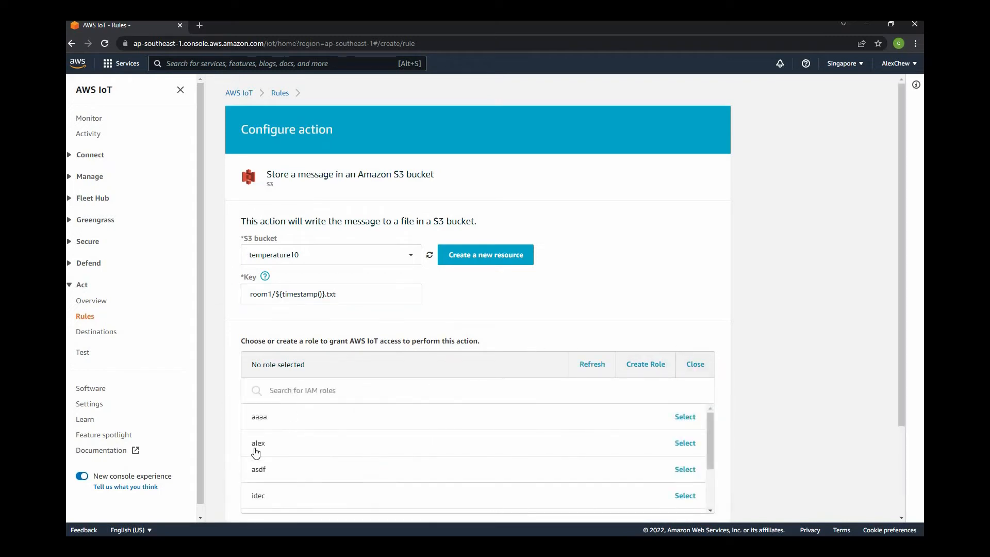
pyautogui.click(255, 442)
pyautogui.click(299, 366)
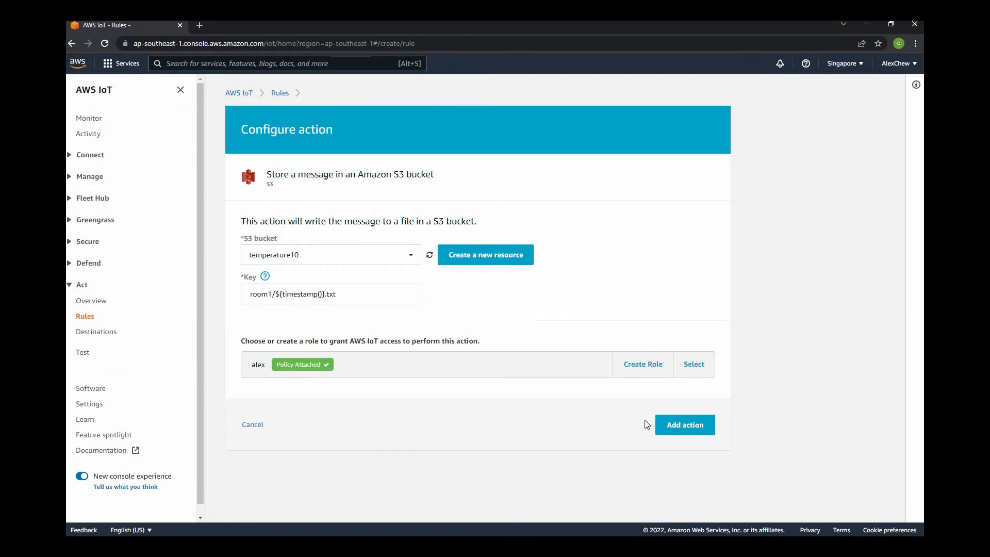
pyautogui.click(686, 426)
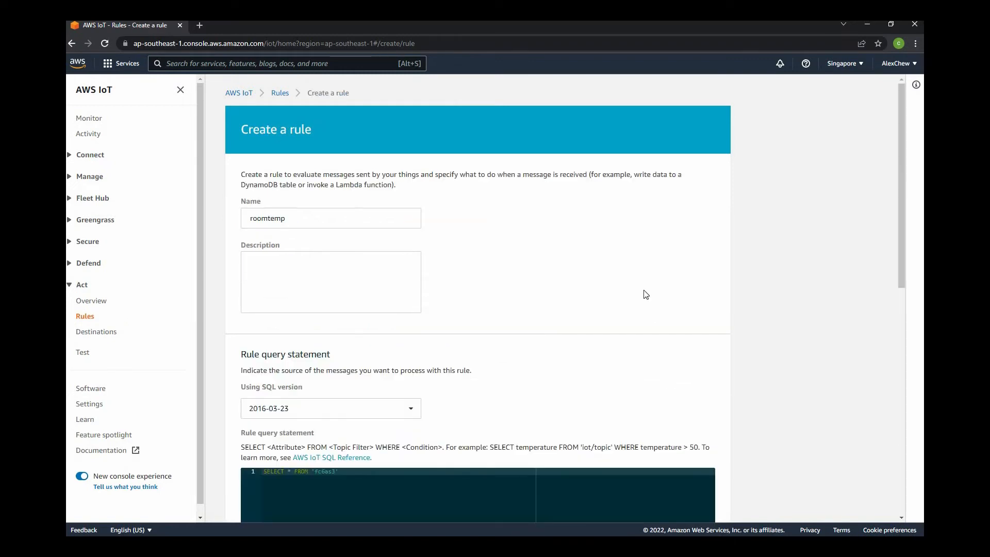
# Create the roomtemp rule with its S3 storage action, leaving the error action and tags empty
pyautogui.scroll(-3, 647, 243)
pyautogui.scroll(-6, 647, 236)
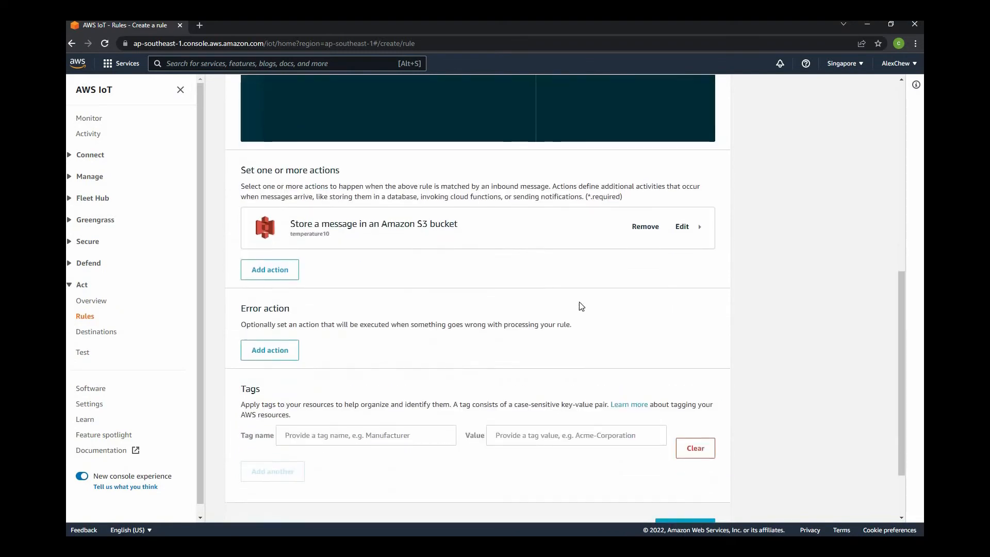
pyautogui.scroll(-2, 571, 300)
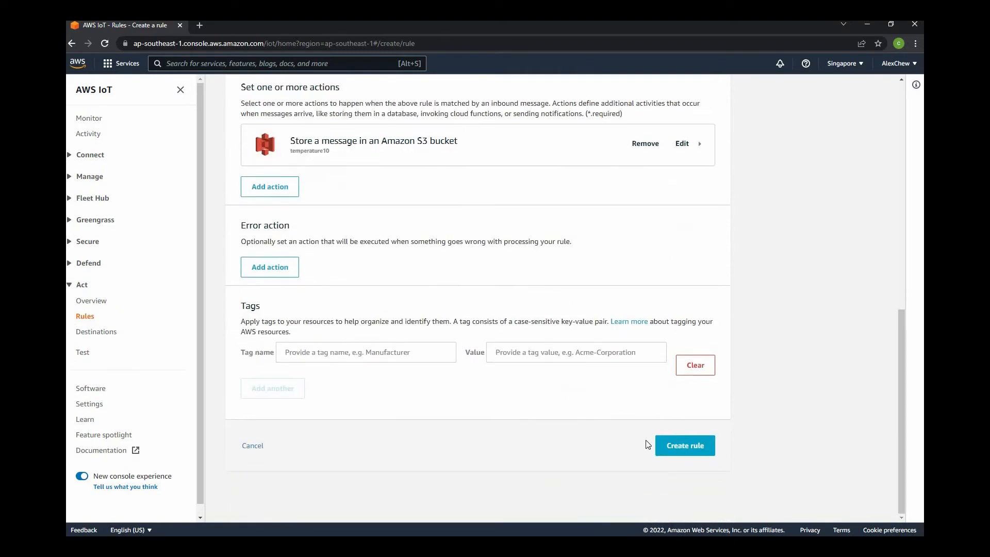
pyautogui.click(686, 446)
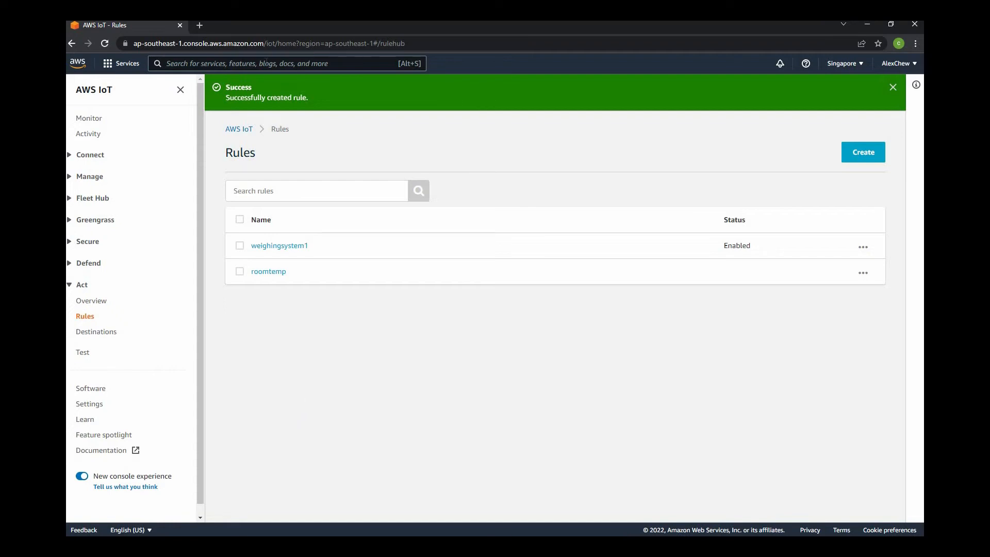
# Find the S3 service in the AWS console and open the temperature10 bucket
pyautogui.click(170, 63)
pyautogui.write('s3')
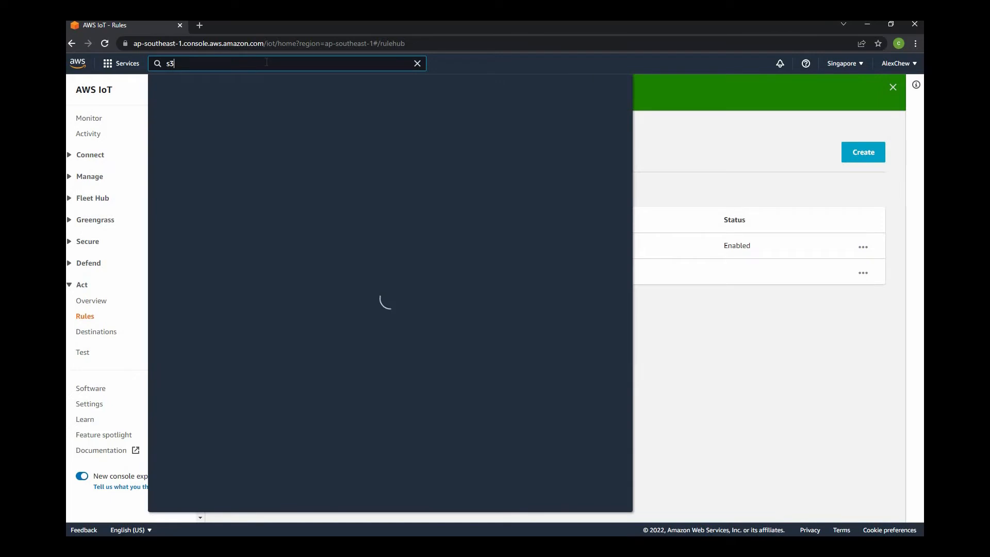
pyautogui.click(319, 138)
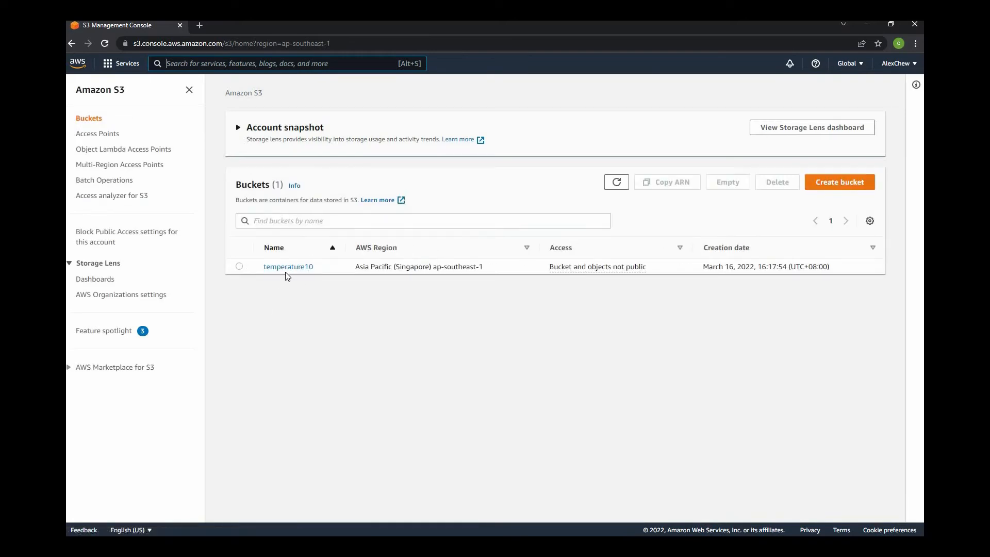
pyautogui.click(286, 271)
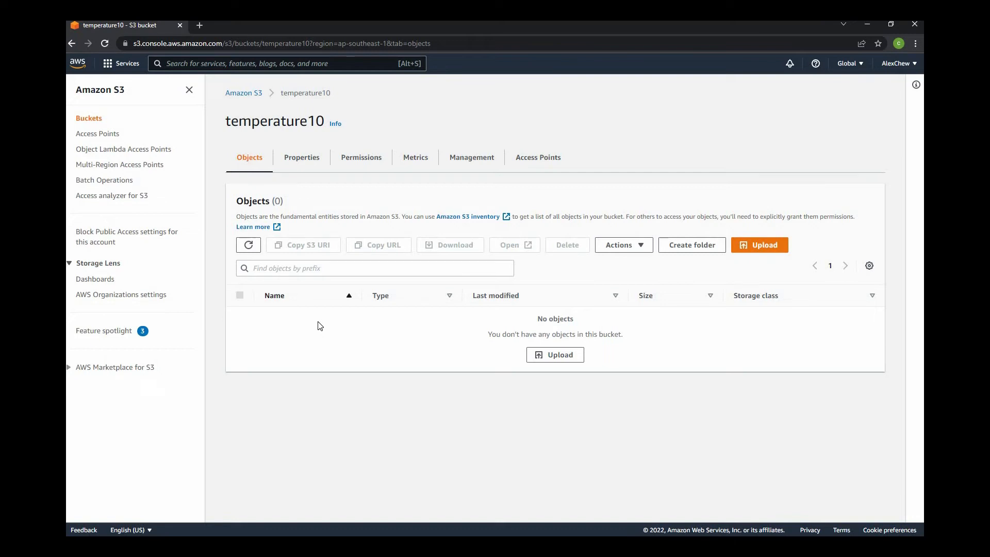
# Bring up the WindLDR device monitor, refresh the temperature10 bucket's objects, and select the text file inside the room1/ folder
pyautogui.hotkey('alt', 'Tab')
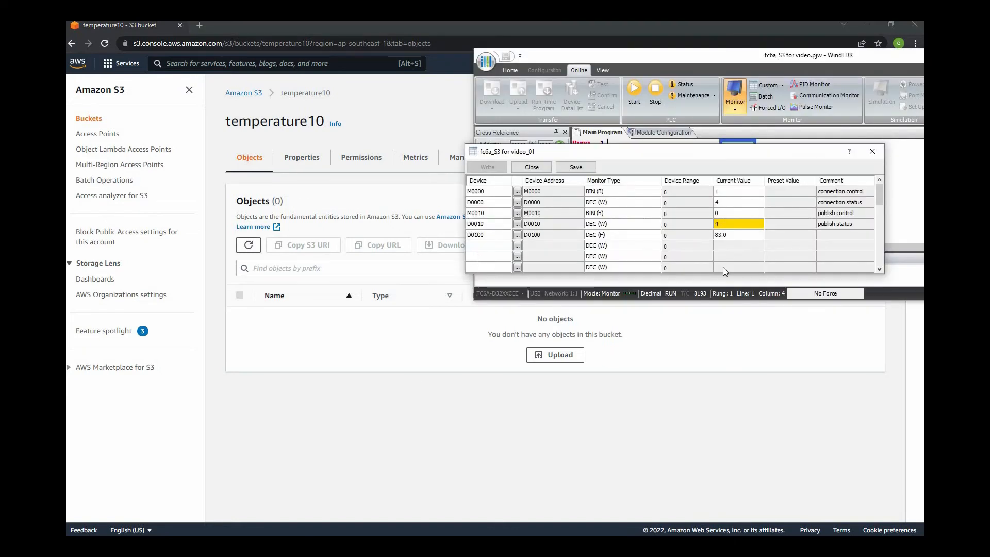
pyautogui.moveTo(732, 156); pyautogui.dragTo(758, 145)
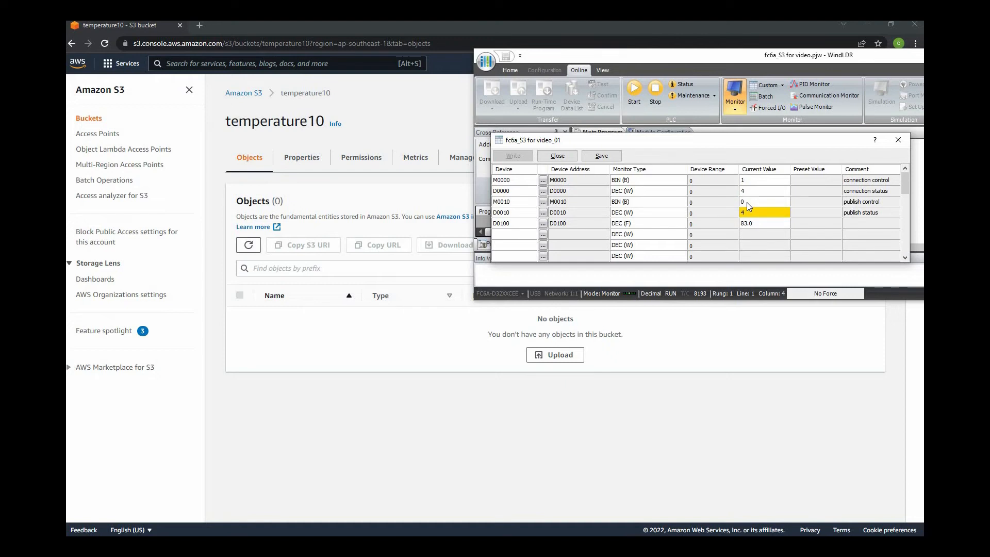
pyautogui.click(248, 245)
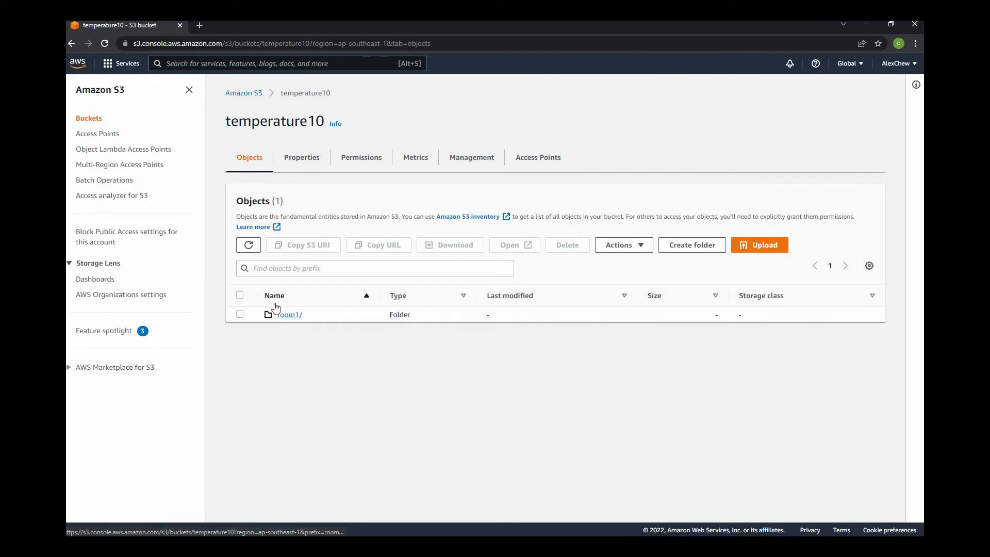
pyautogui.click(291, 316)
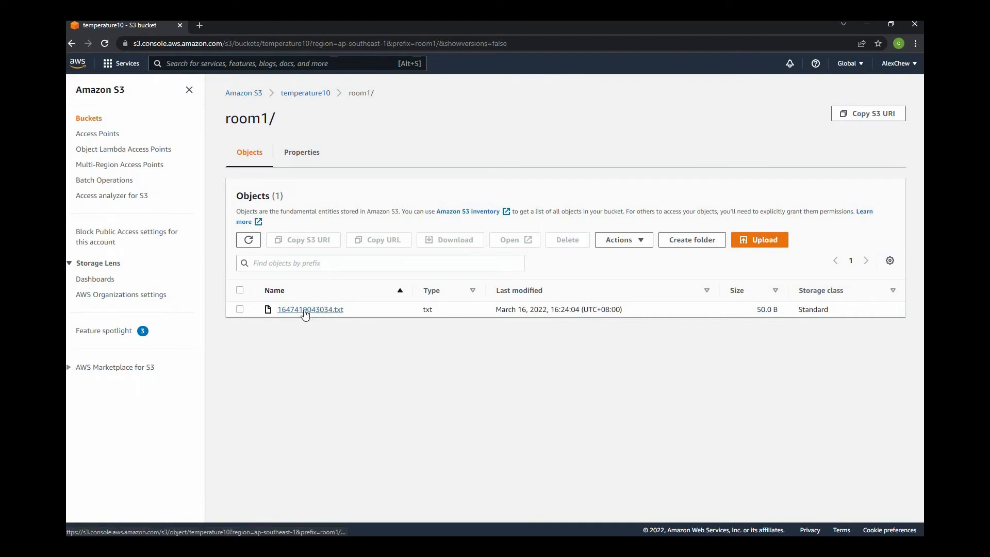
pyautogui.click(327, 314)
# Switch to WindLDR, set D0100 to 72 and publish it through M0010, and refresh the room1/ object list
pyautogui.hotkey('alt', 'Tab')
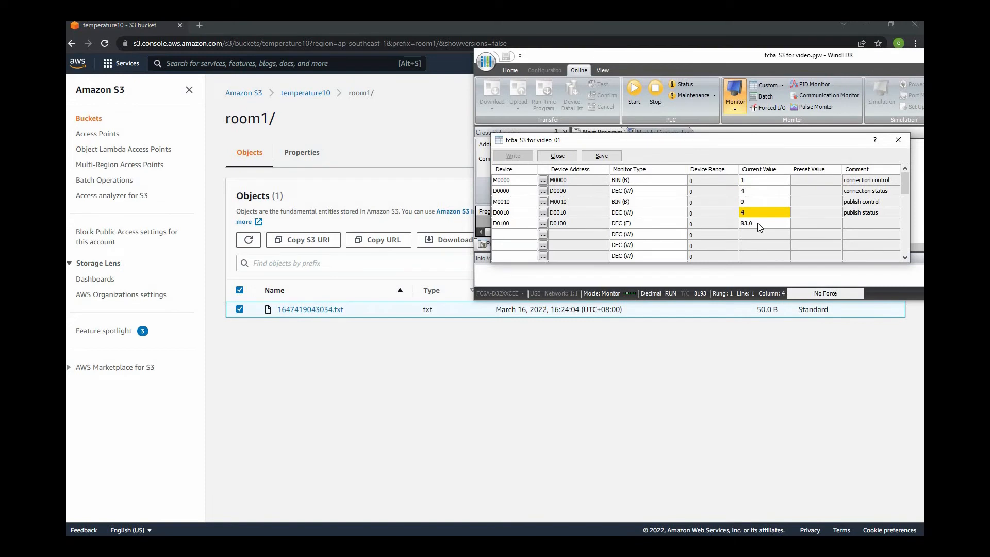
pyautogui.doubleClick(758, 225)
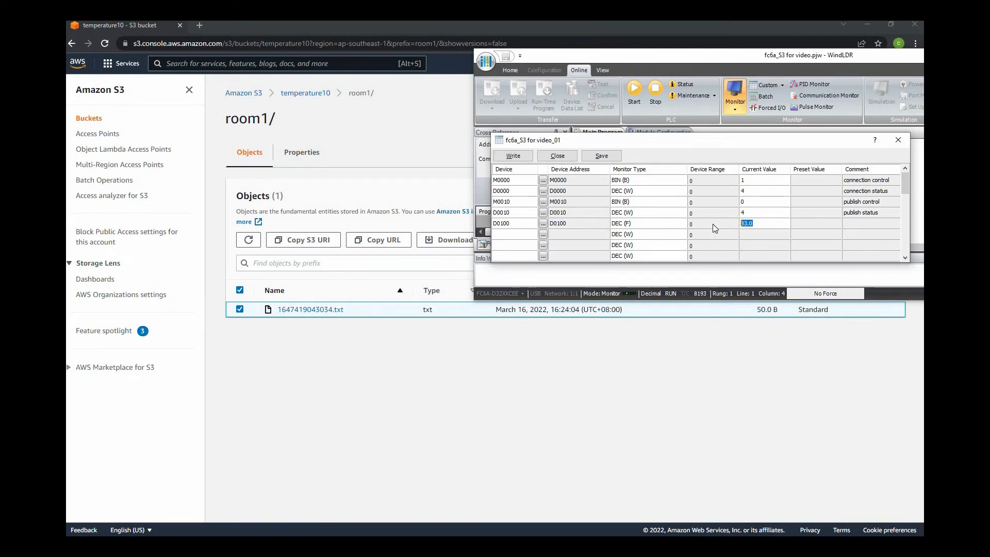
pyautogui.write('72')
pyautogui.click(754, 201)
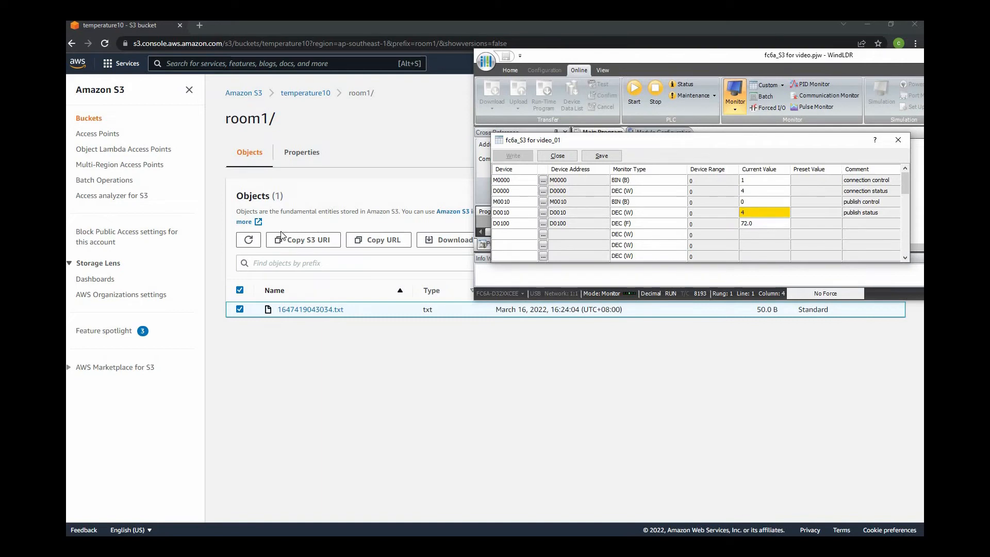
pyautogui.click(249, 239)
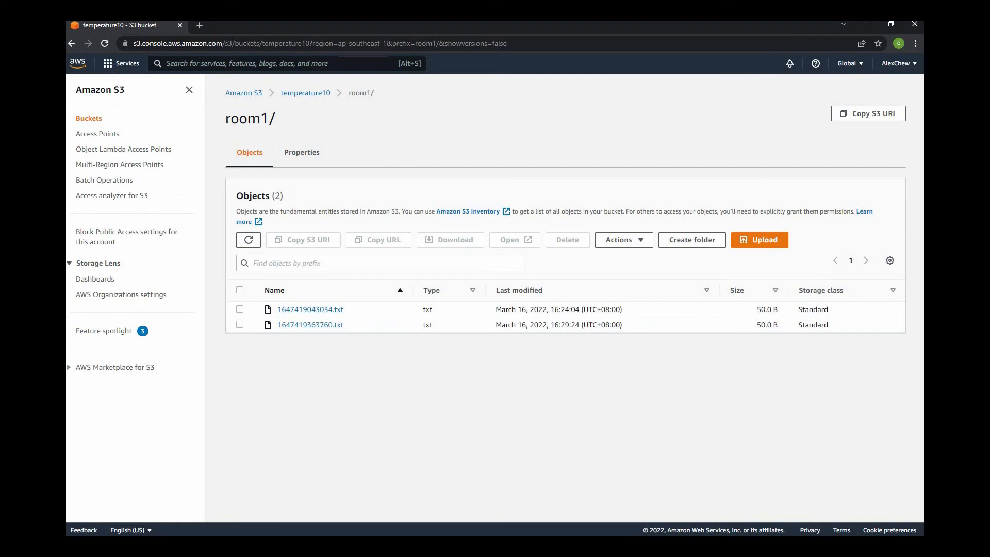
# Return to the WindLDR monitor, set D0100 to 90 and publish the value through the M0010 publish control
pyautogui.hotkey('alt', 'Tab')
pyautogui.doubleClick(765, 224)
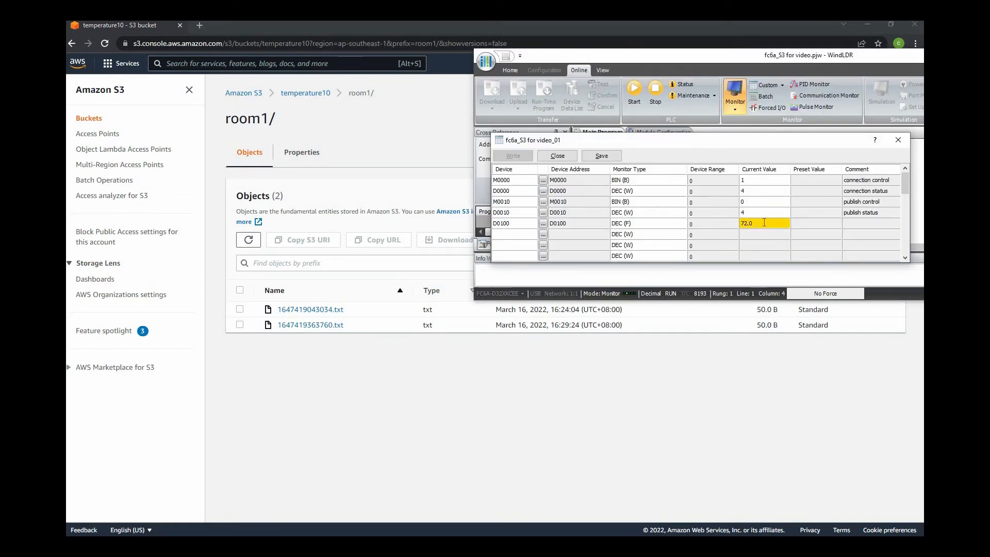
pyautogui.moveTo(764, 223); pyautogui.dragTo(736, 223)
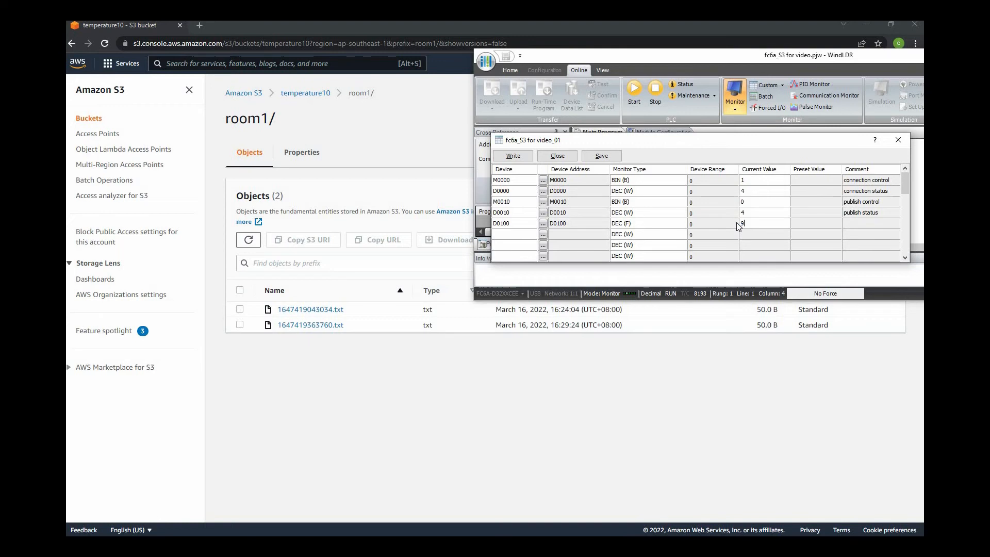
pyautogui.write('90')
pyautogui.press('Return')
pyautogui.click(756, 202)
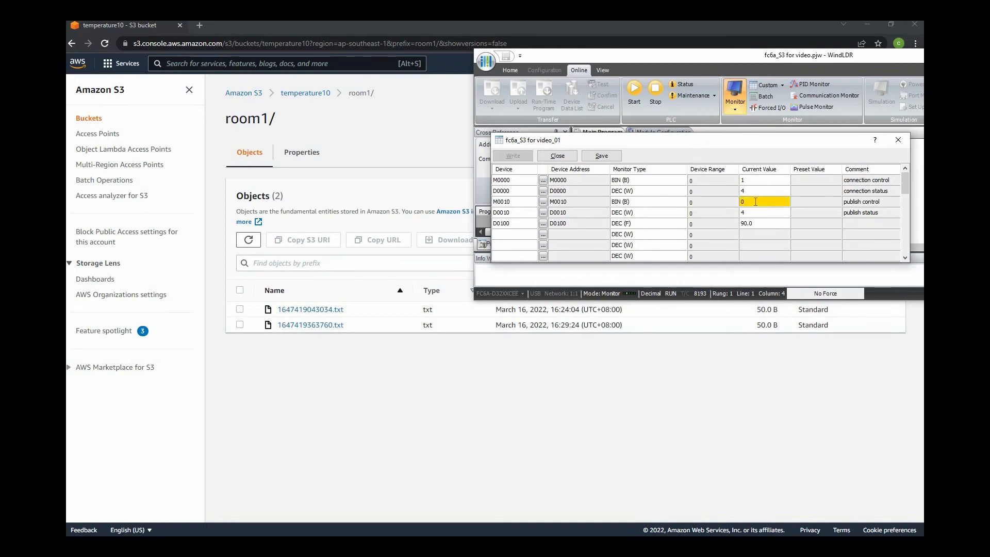
pyautogui.write('0')
pyautogui.press('Return')
# Set D0100 to 60 and publish it by setting M0010 to 1, and refresh the room1/ object list
pyautogui.click(758, 224)
pyautogui.click(765, 223)
pyautogui.write('60')
pyautogui.press('Return')
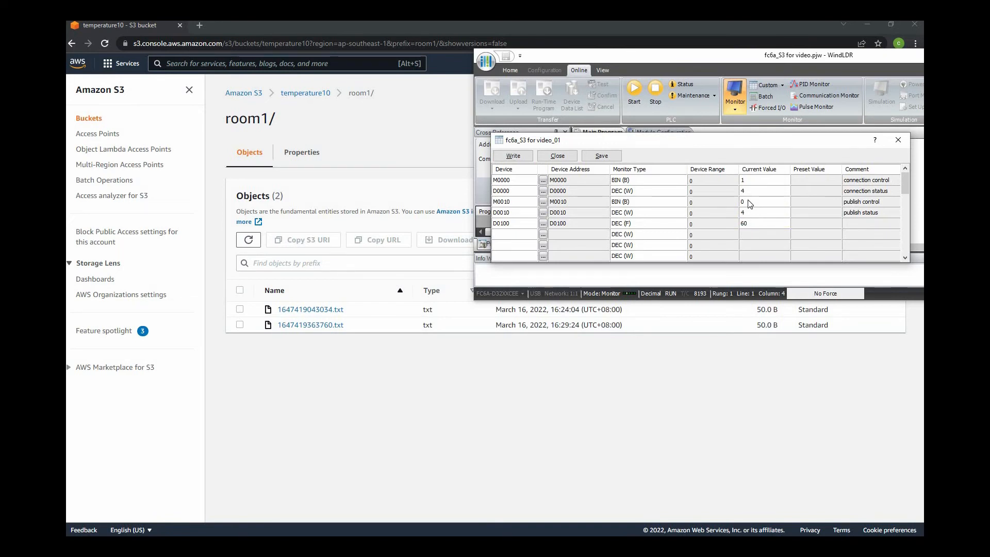
pyautogui.click(749, 204)
pyautogui.write('1')
pyautogui.press('Return')
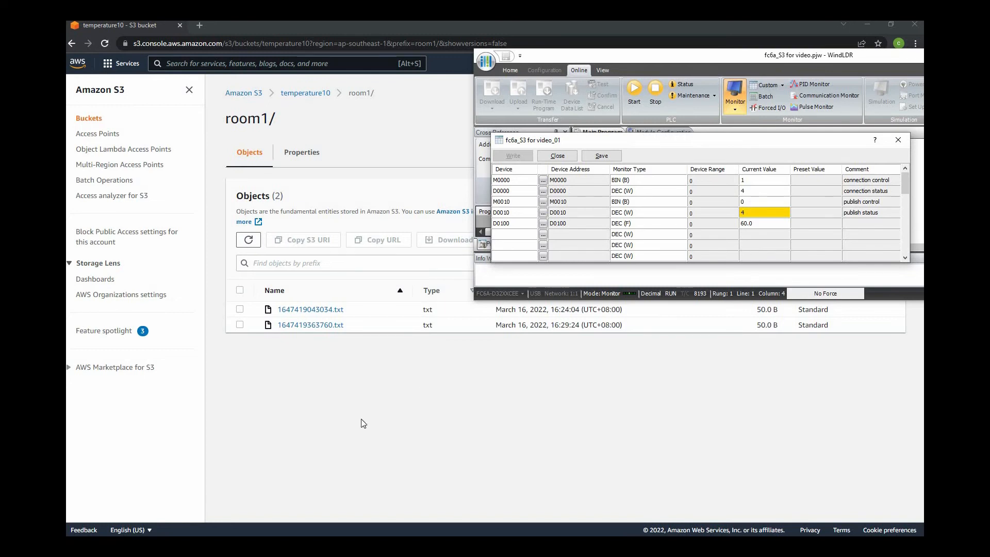
pyautogui.click(245, 242)
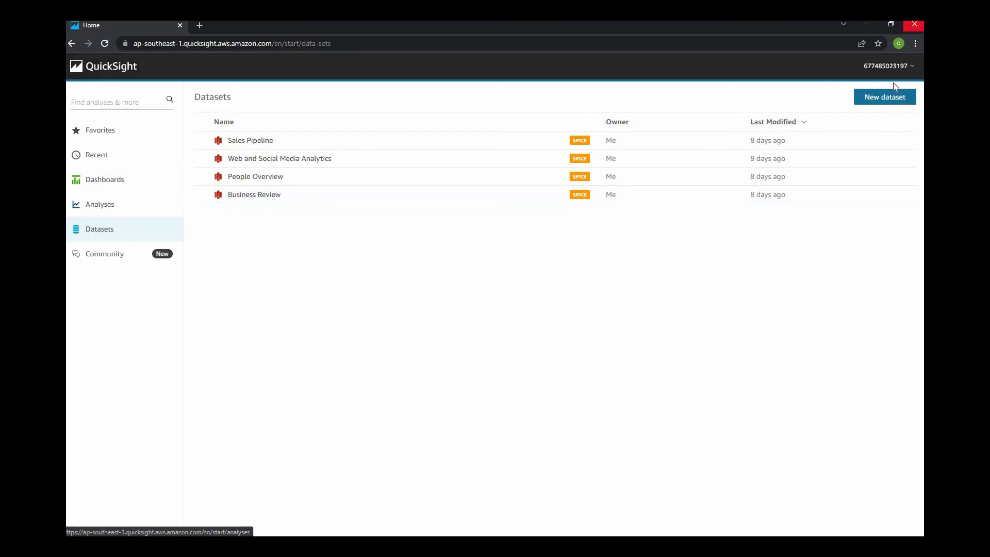
# Create a new dataset from an S3 source and name the data source roomtemp
pyautogui.click(893, 100)
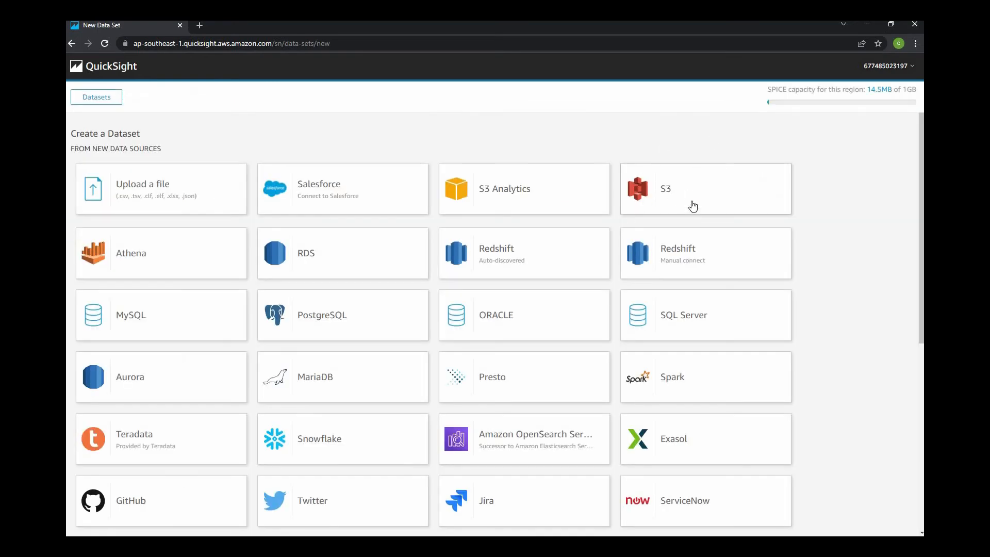
pyautogui.click(662, 192)
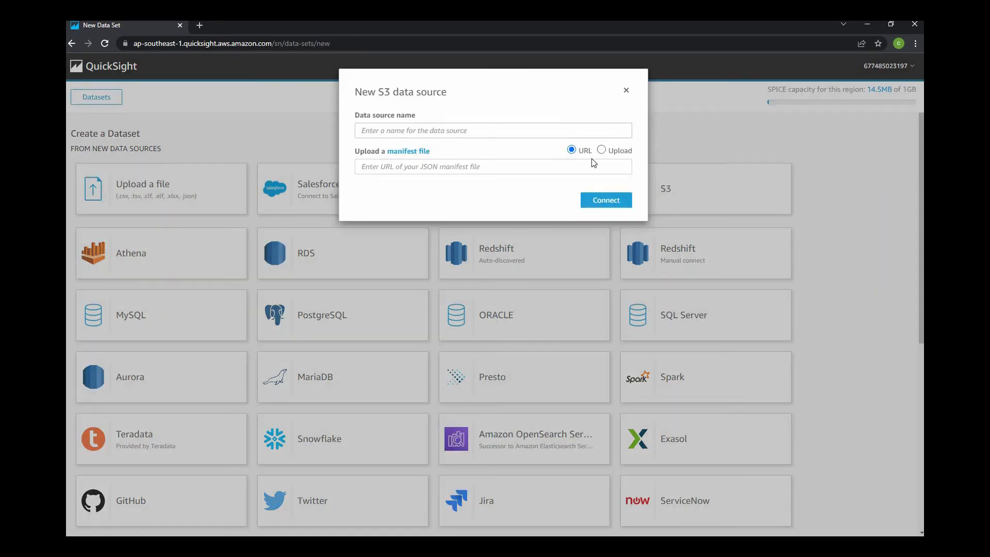
pyautogui.click(390, 127)
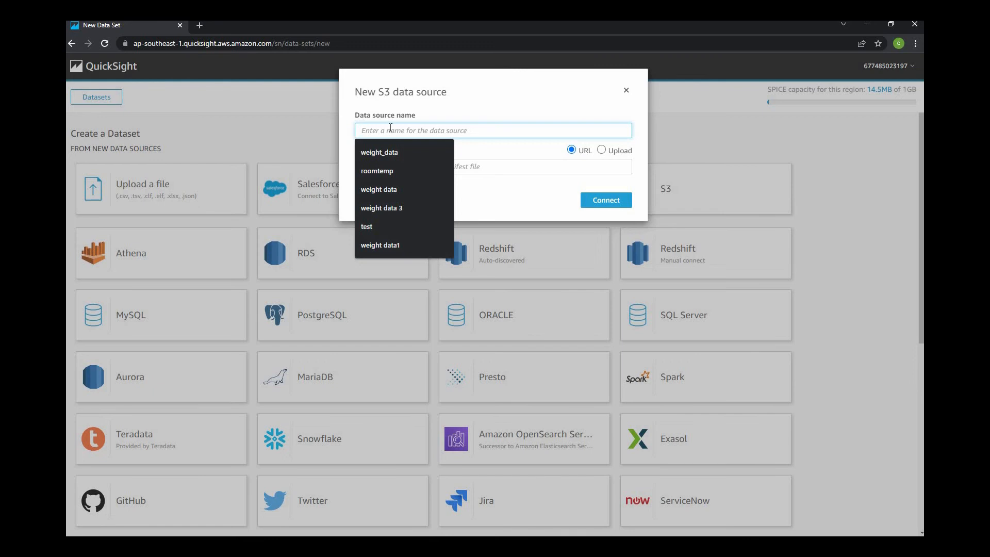
pyautogui.write('roomtem')
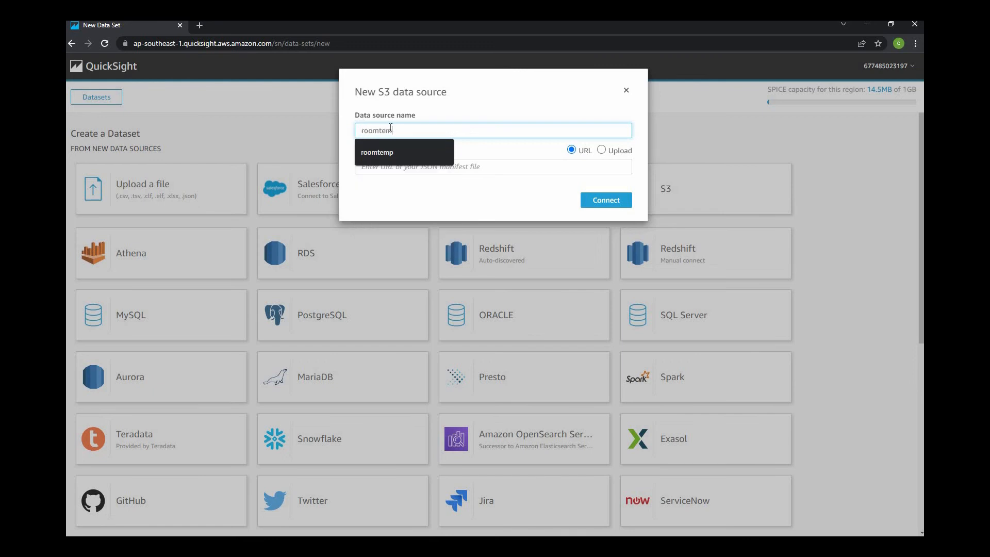
pyautogui.write('p')
pyautogui.click(504, 167)
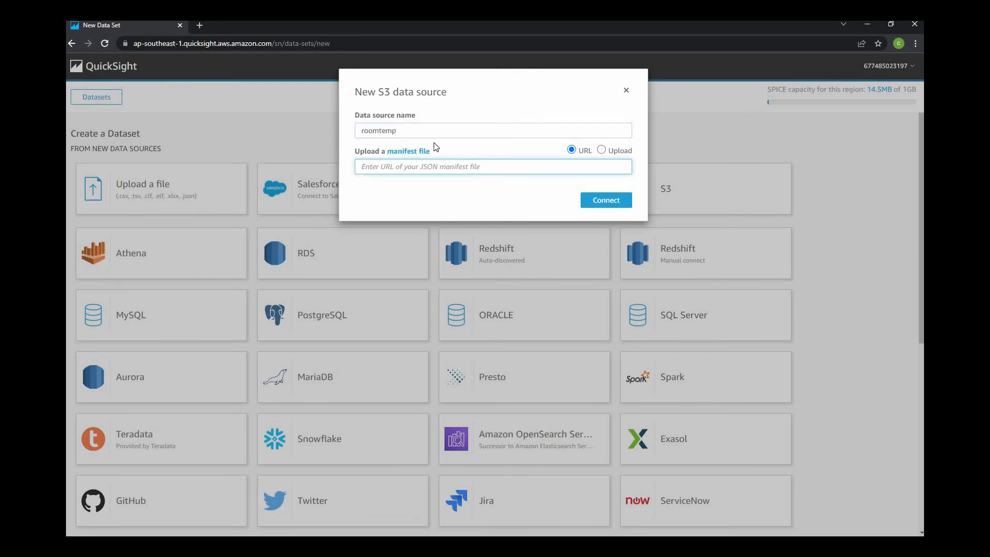
# Review the JSON manifest file format in the QuickSight documentation, and close the page
pyautogui.click(421, 153)
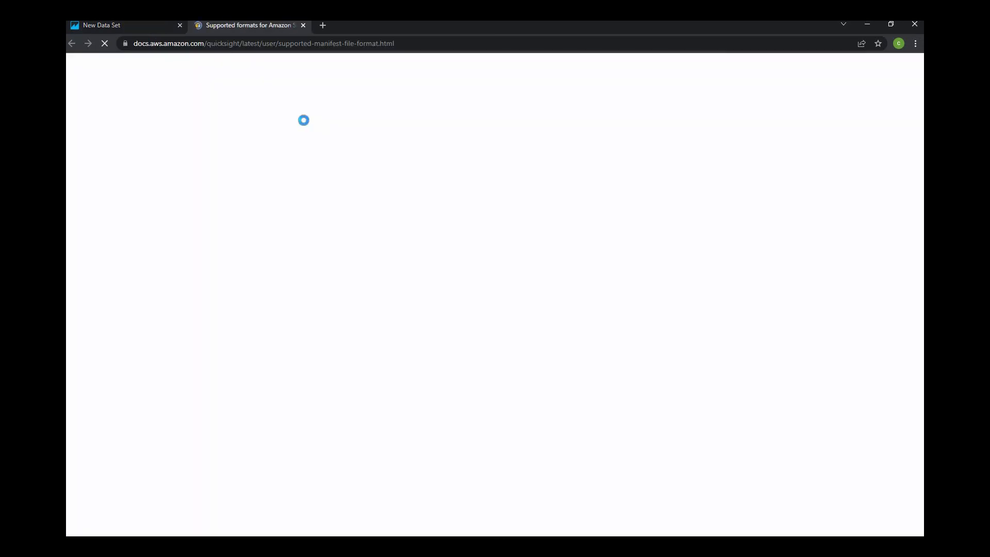
pyautogui.scroll(-4, 459, 278)
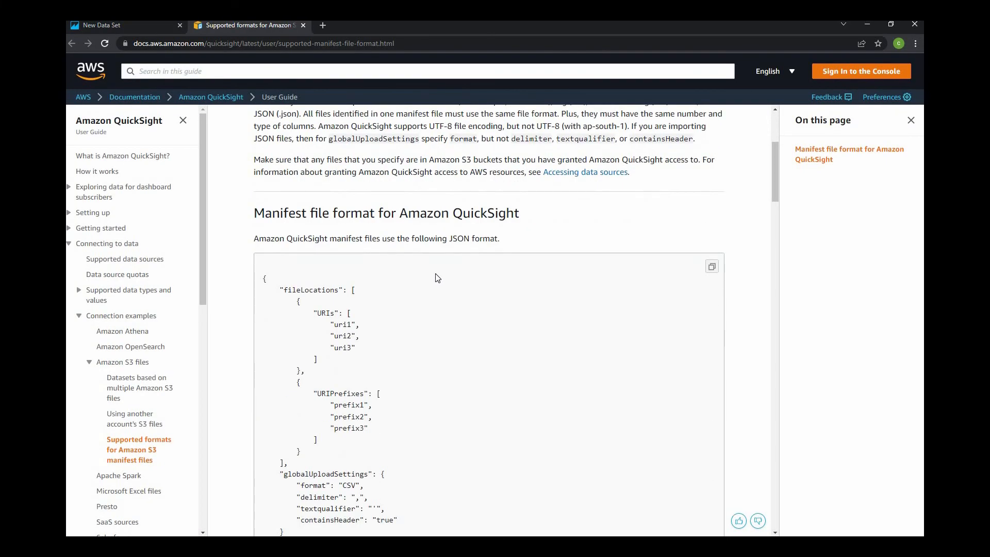
pyautogui.scroll(-2, 438, 277)
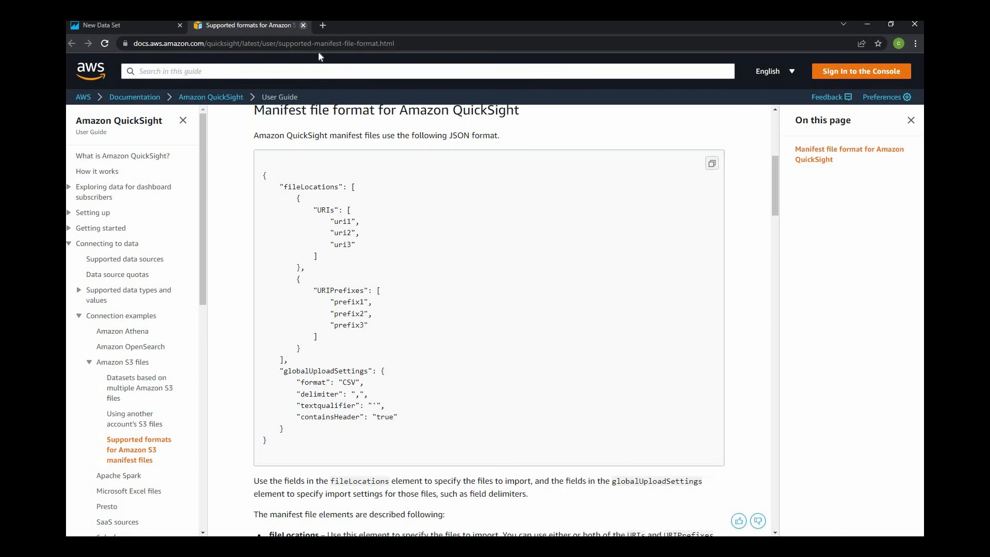
pyautogui.click(303, 25)
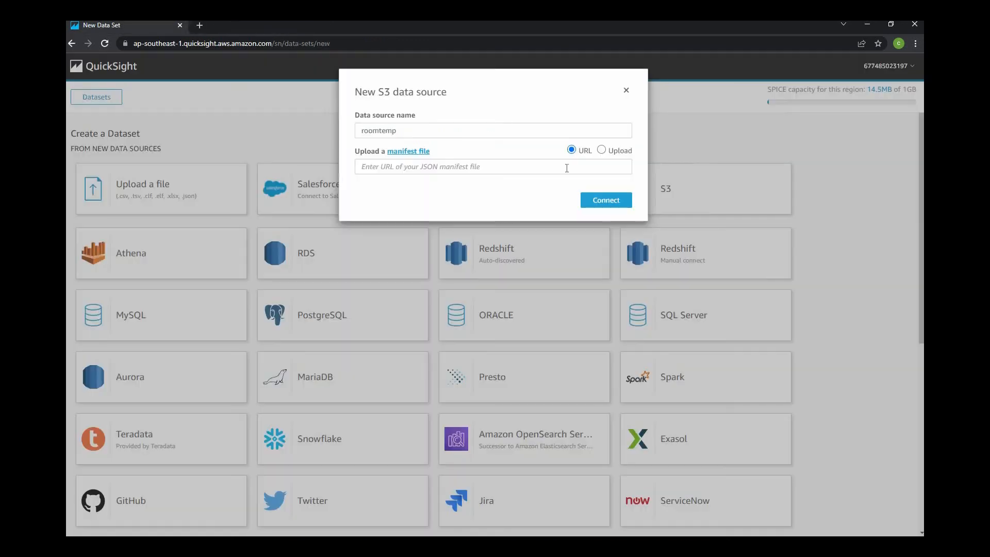
# Set the manifest source to Upload, browse for the file, and open manifest file.json in Notepad++
pyautogui.click(601, 150)
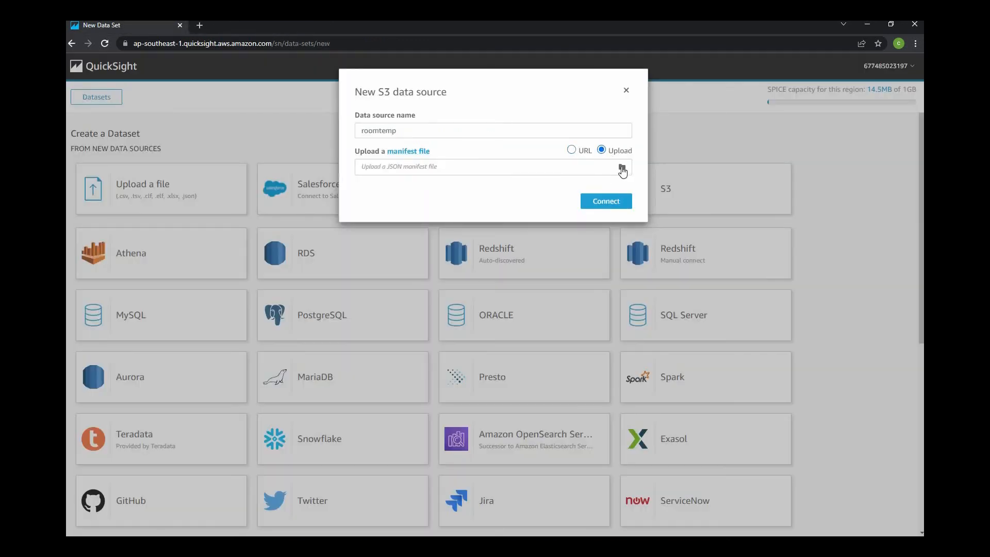
pyautogui.click(621, 167)
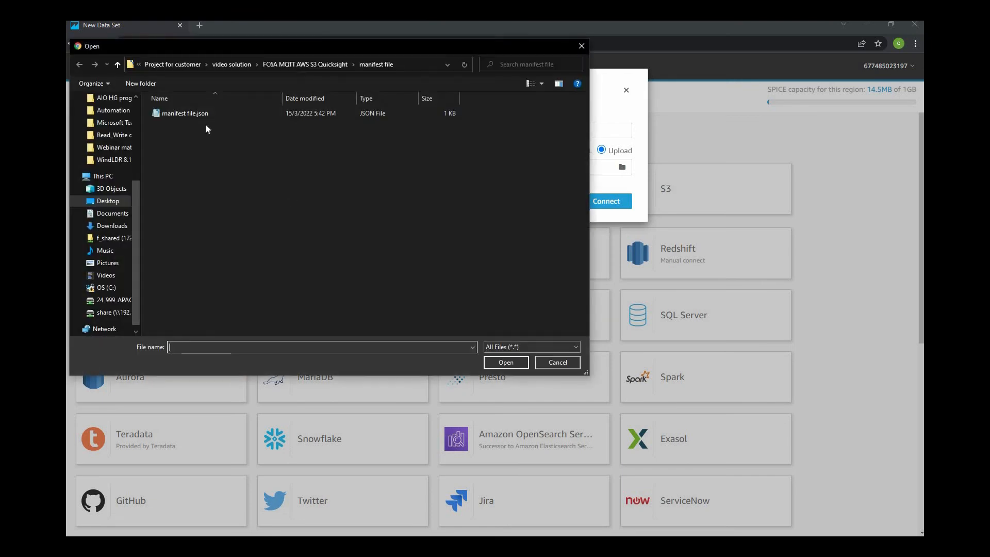
pyautogui.click(191, 110)
pyautogui.rightClick(191, 111)
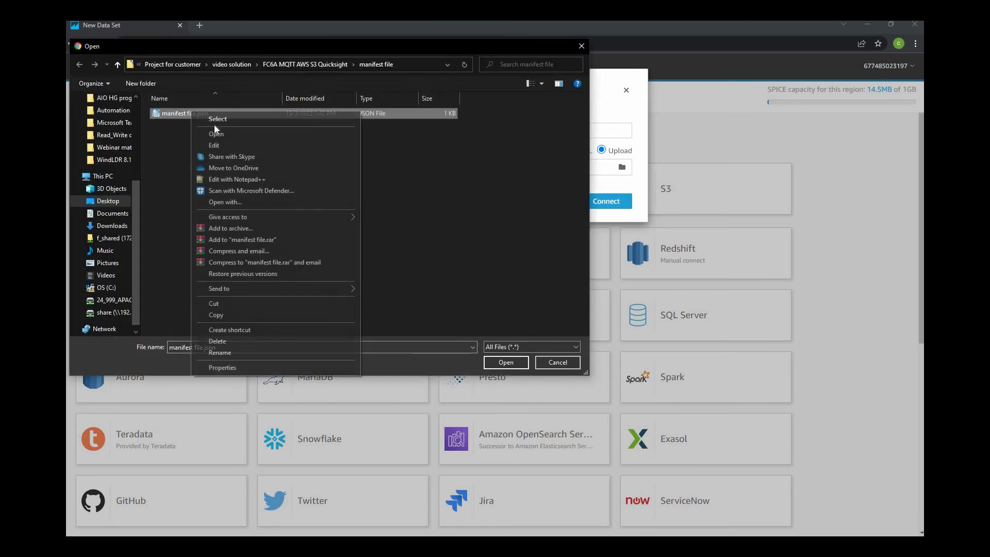
pyautogui.click(236, 179)
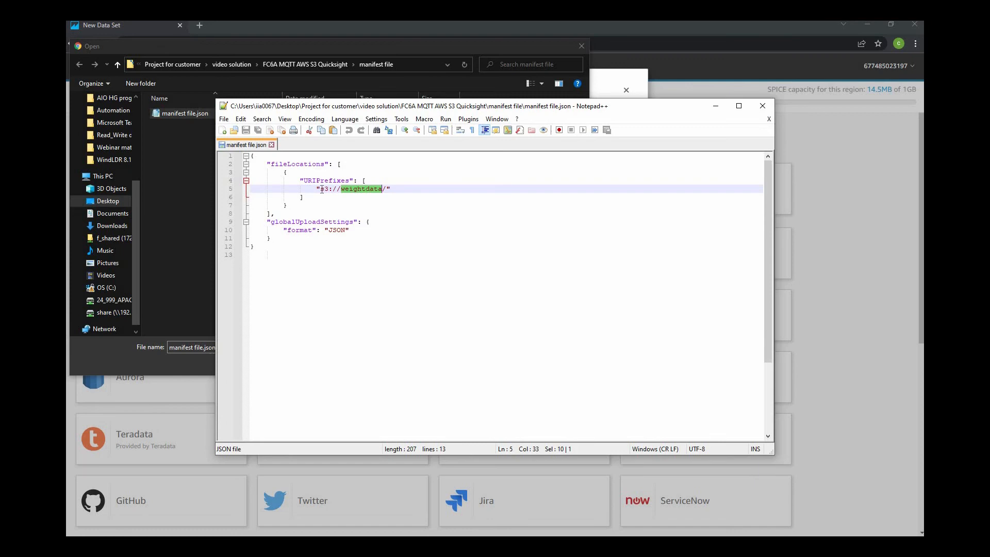
# Switch to the S3 console, open a text file in room1/, and copy the s3://temperature10/room1/ part of its S3 URI
pyautogui.moveTo(321, 190); pyautogui.dragTo(386, 189)
pyautogui.hotkey('alt', 'Tab')
pyautogui.moveTo(666, 120); pyautogui.dragTo(691, 50)
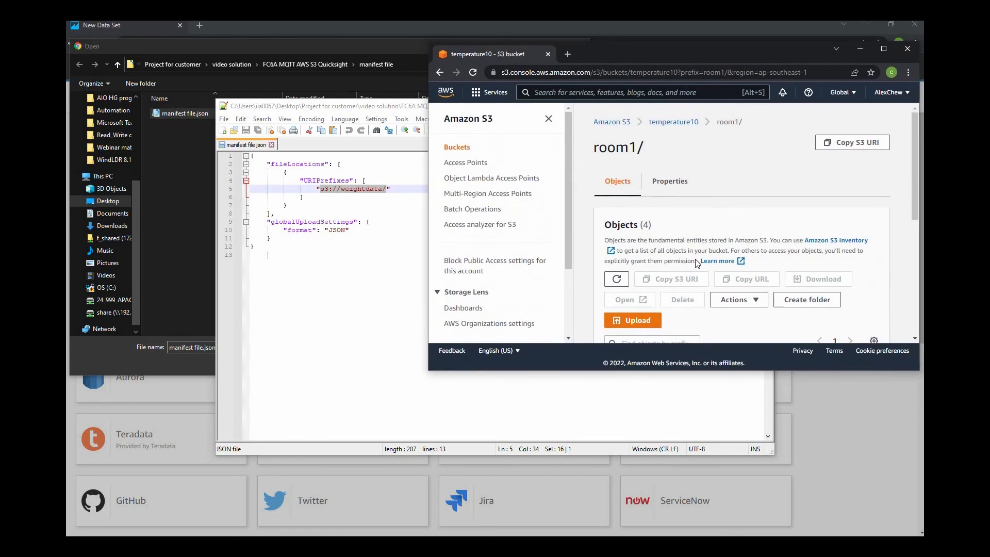
pyautogui.scroll(-2, 664, 311)
pyautogui.click(664, 316)
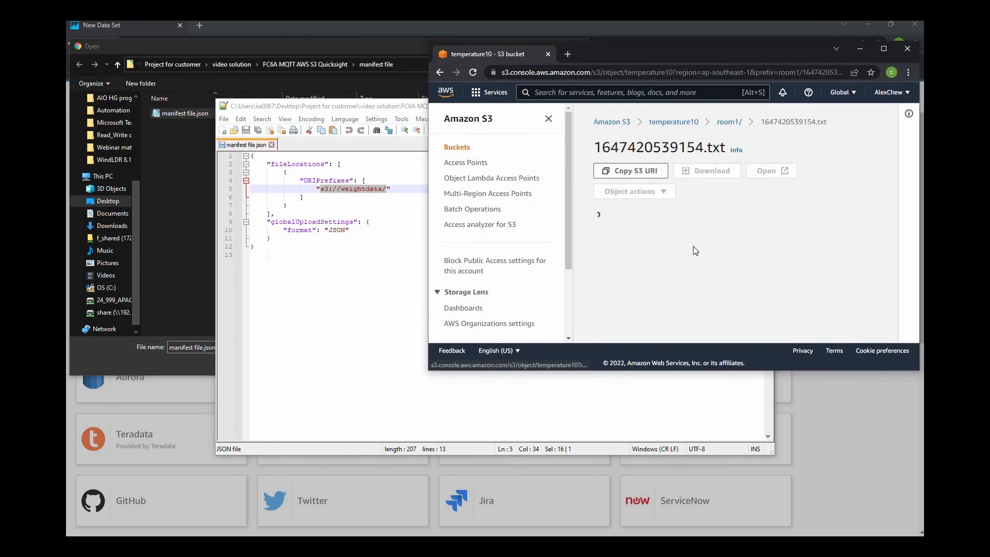
pyautogui.scroll(-2, 805, 253)
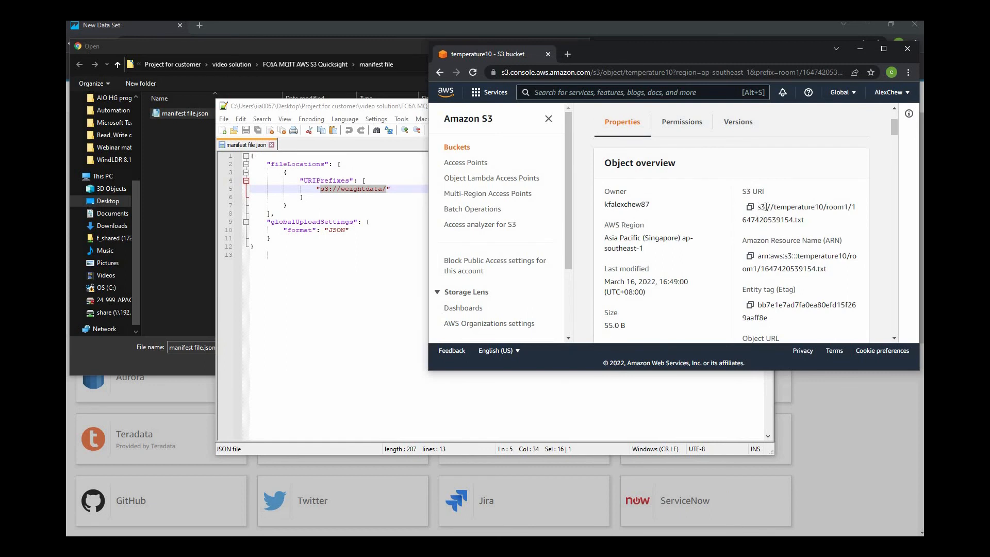
pyautogui.moveTo(790, 206); pyautogui.dragTo(852, 207)
pyautogui.hotkey('ctrl', 'c')
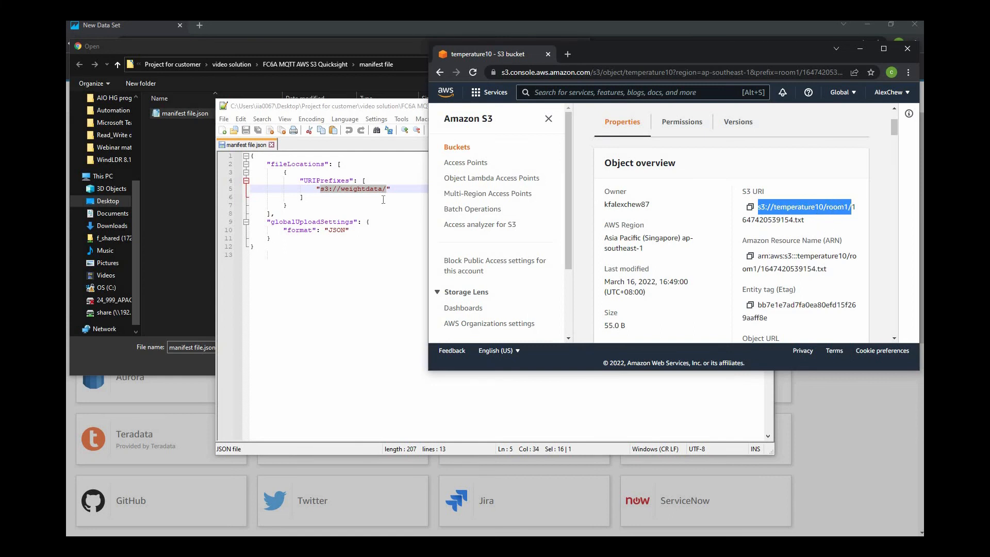
# Replace the URIPrefixes entry in manifest file.json with s3://temperature10/room1/, and save and close the file
pyautogui.hotkey('alt', 'Tab')
pyautogui.hotkey('ctrl', 'v')
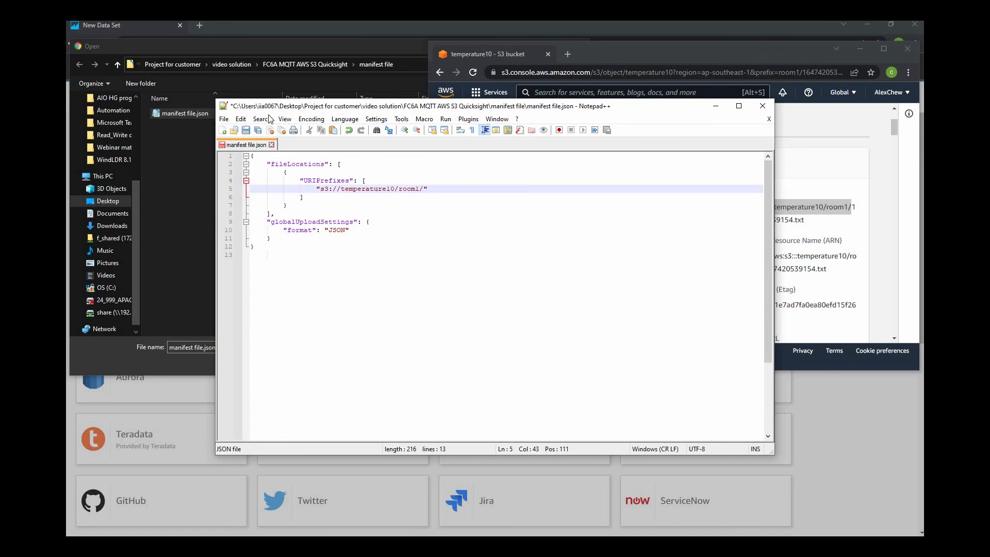
pyautogui.click(246, 130)
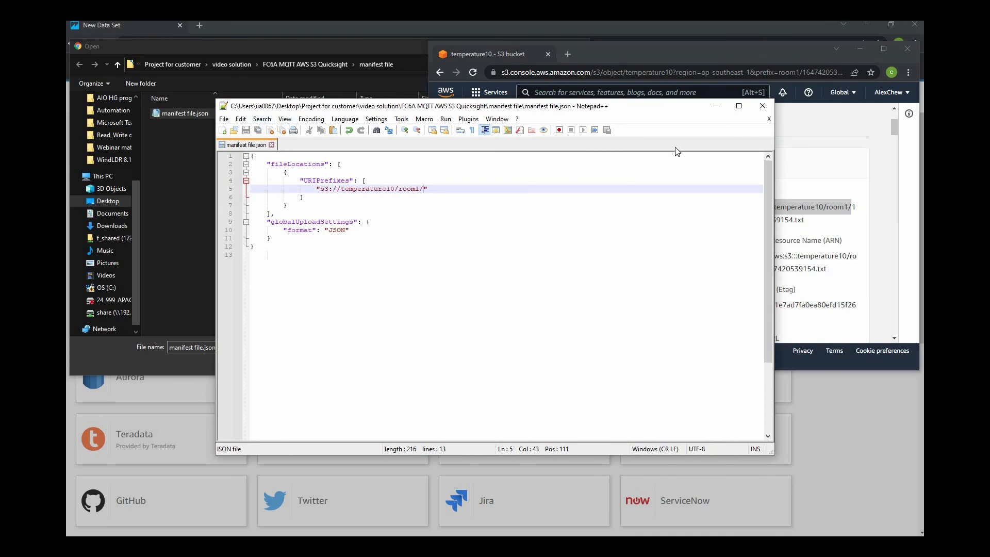
pyautogui.click(762, 108)
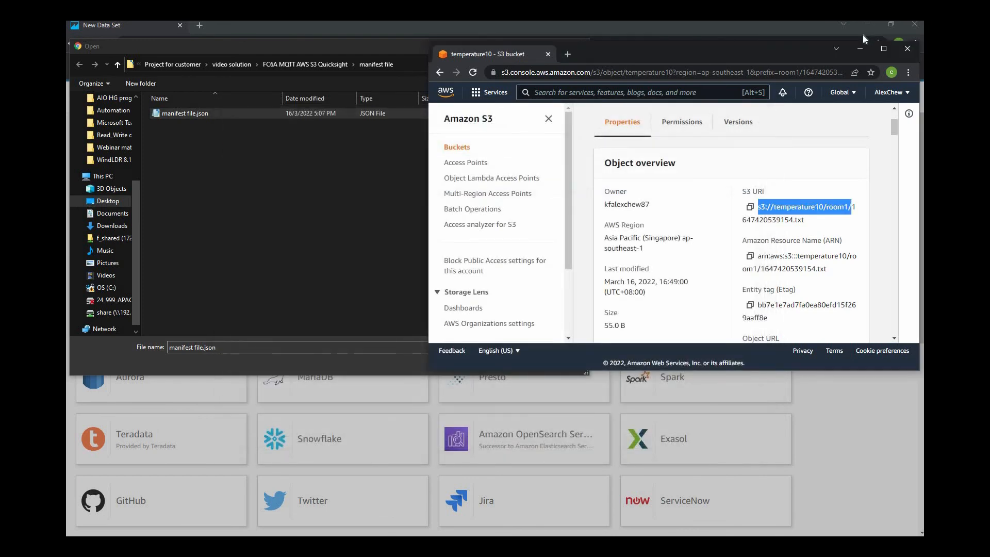
# Minimize the S3 console and choose the edited manifest file.json as the data source's manifest upload
pyautogui.click(860, 48)
pyautogui.click(220, 113)
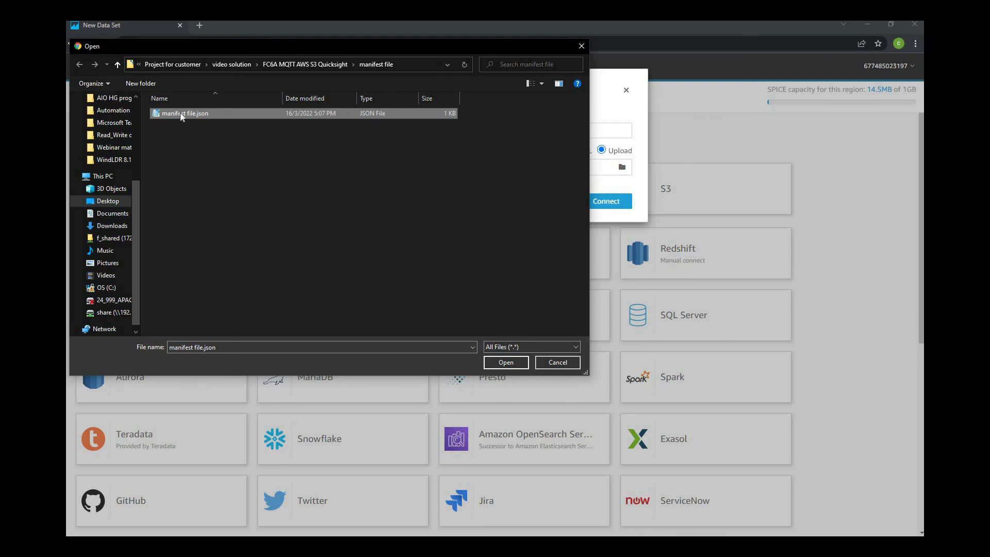
pyautogui.doubleClick(181, 112)
# Connect the roomtemp data source, preview its data, and publish the dataset for visualization
pyautogui.click(605, 205)
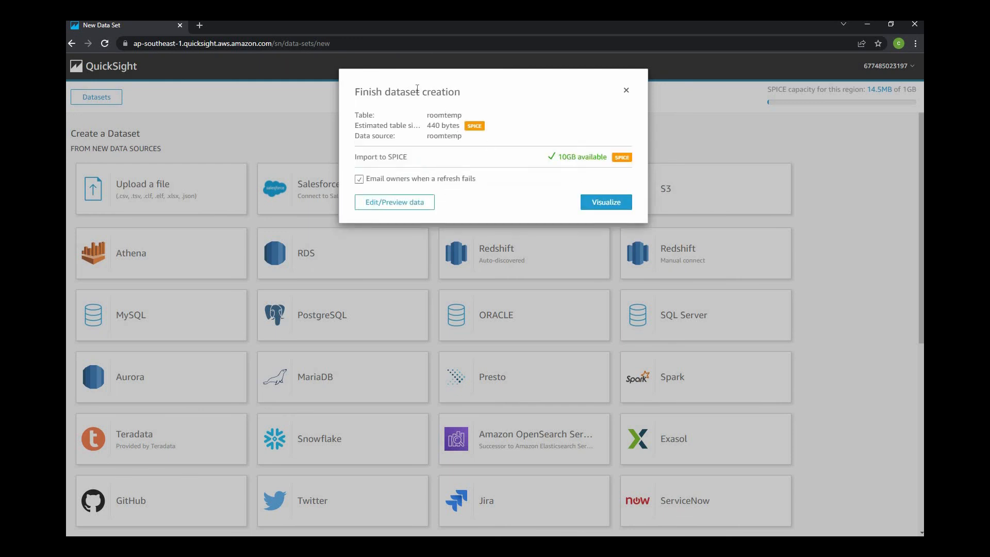
pyautogui.click(391, 204)
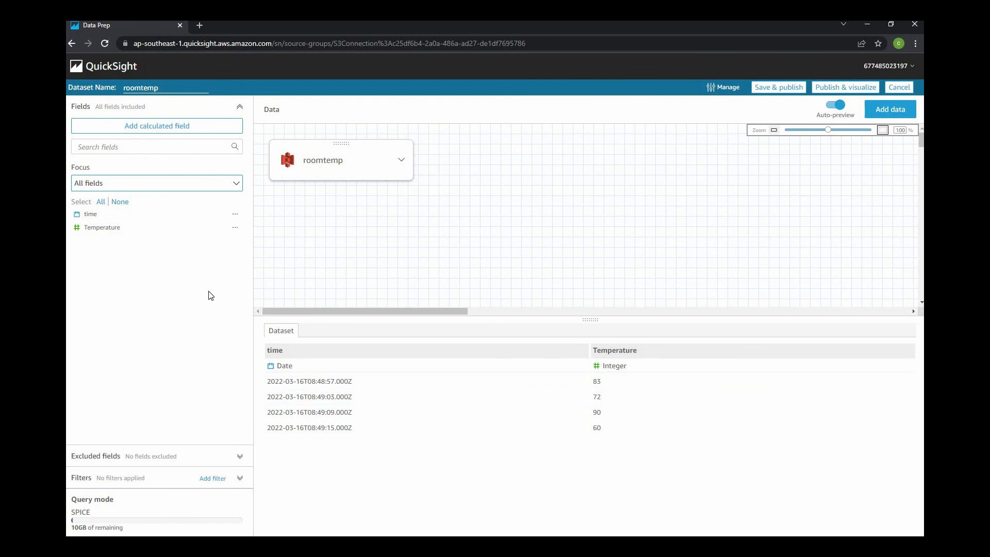
pyautogui.click(836, 86)
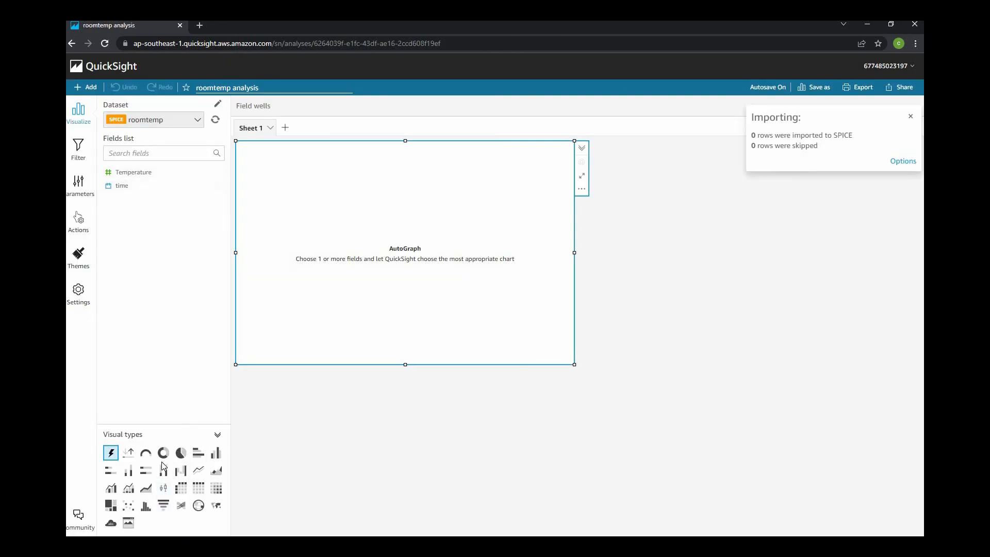
# Build a line chart with time on the X axis and Temperature as both the value and the color
pyautogui.click(198, 472)
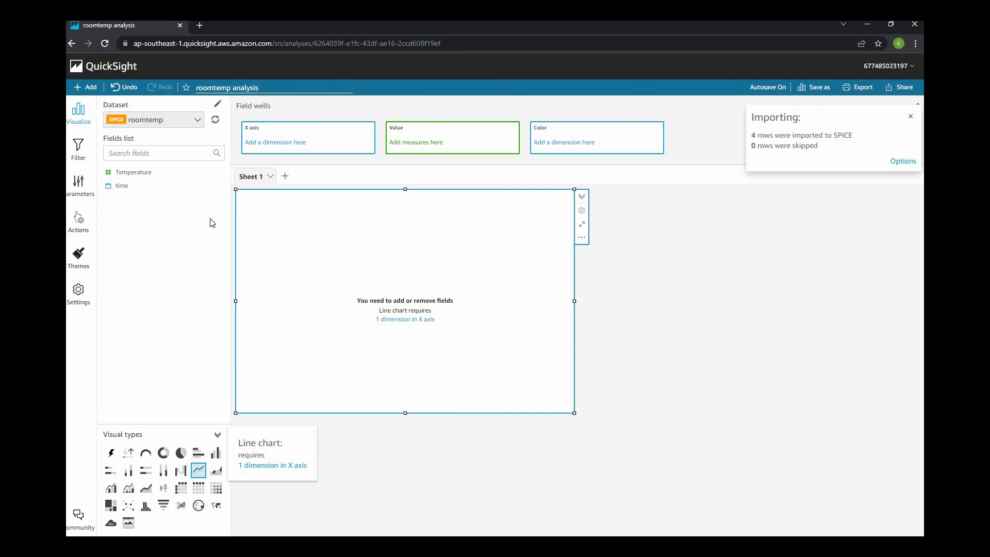
pyautogui.click(136, 176)
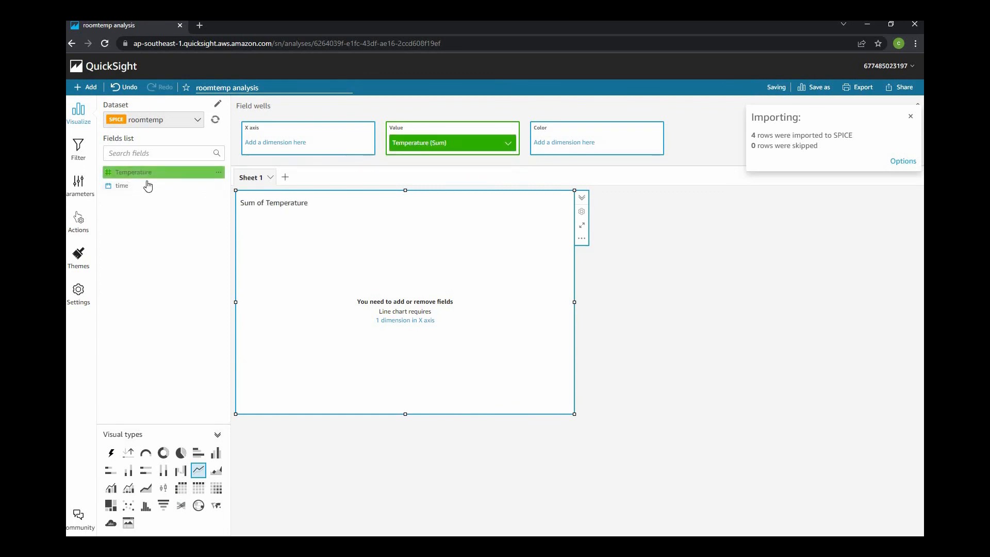
pyautogui.moveTo(153, 174); pyautogui.dragTo(582, 147)
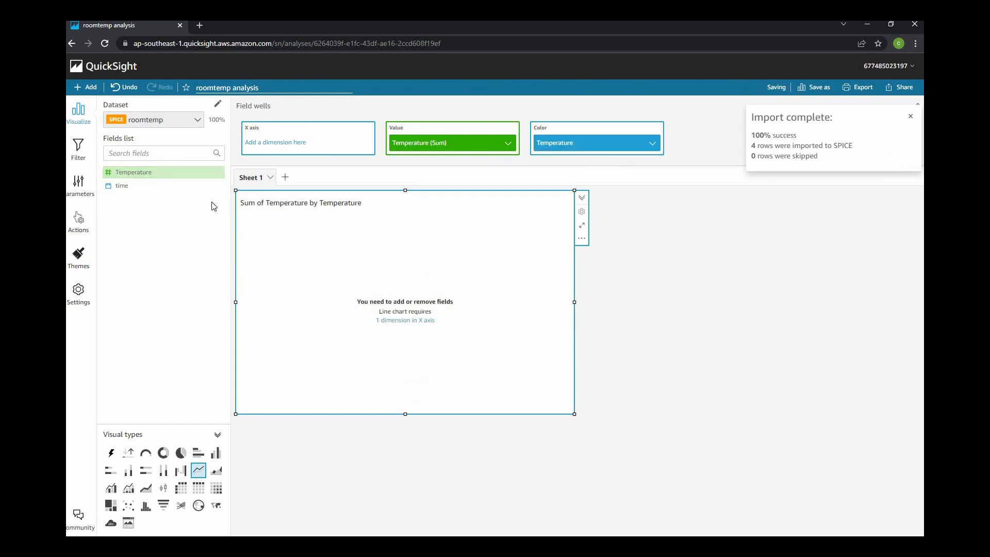
pyautogui.moveTo(292, 151); pyautogui.dragTo(292, 147)
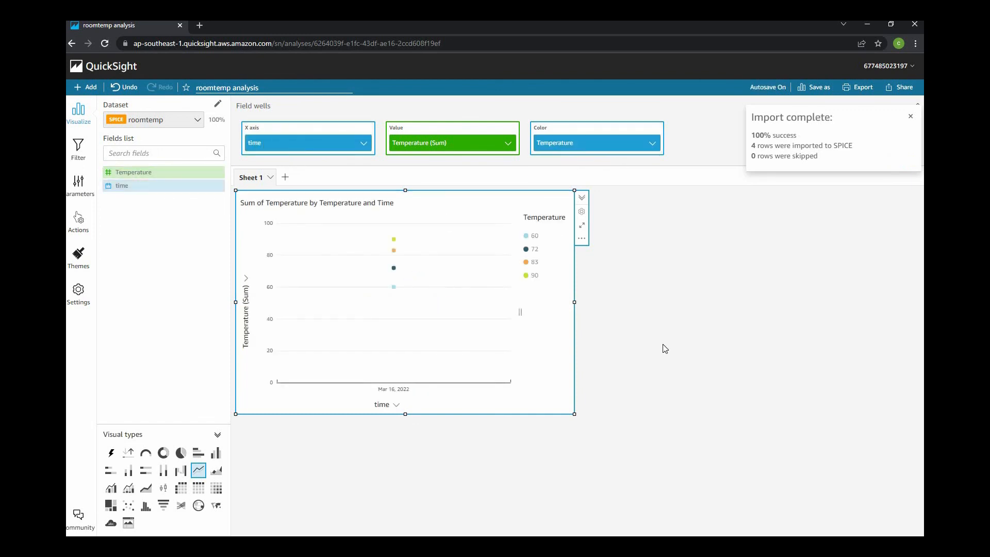
# Set the aggregation of the chart's time axis to Second
pyautogui.click(393, 406)
pyautogui.moveTo(461, 277)
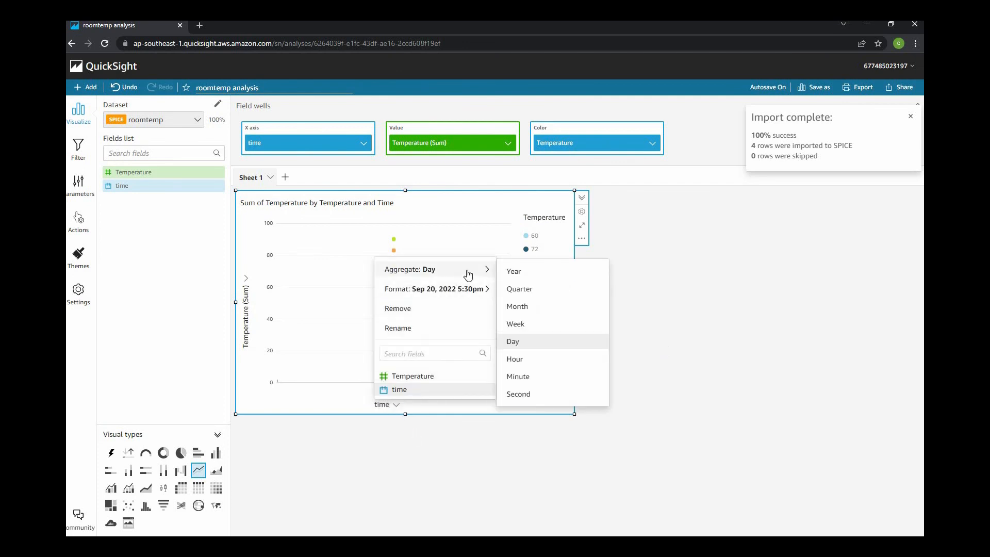
pyautogui.click(517, 395)
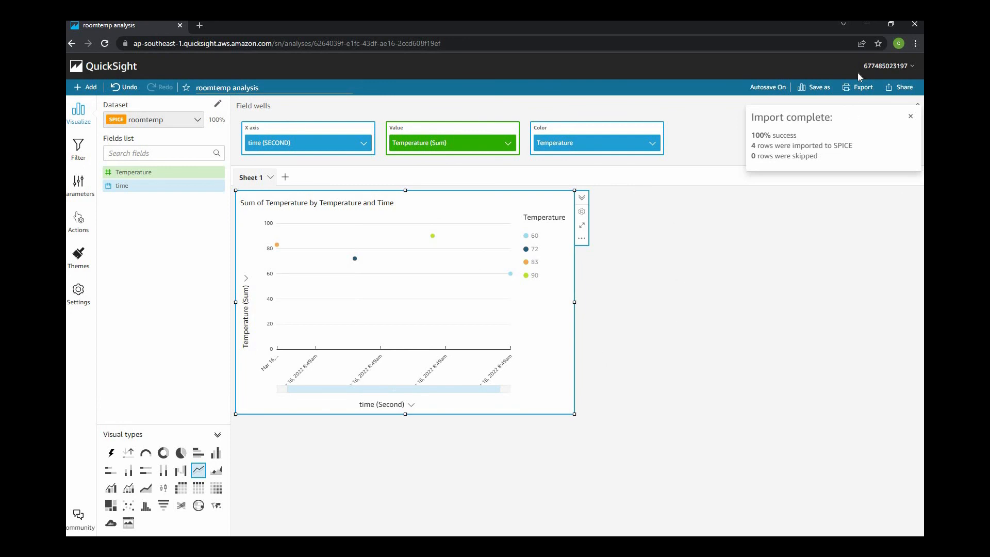
# Publish the analysis as a new dashboard named dashboard1 and inspect the data points in its chart
pyautogui.click(888, 89)
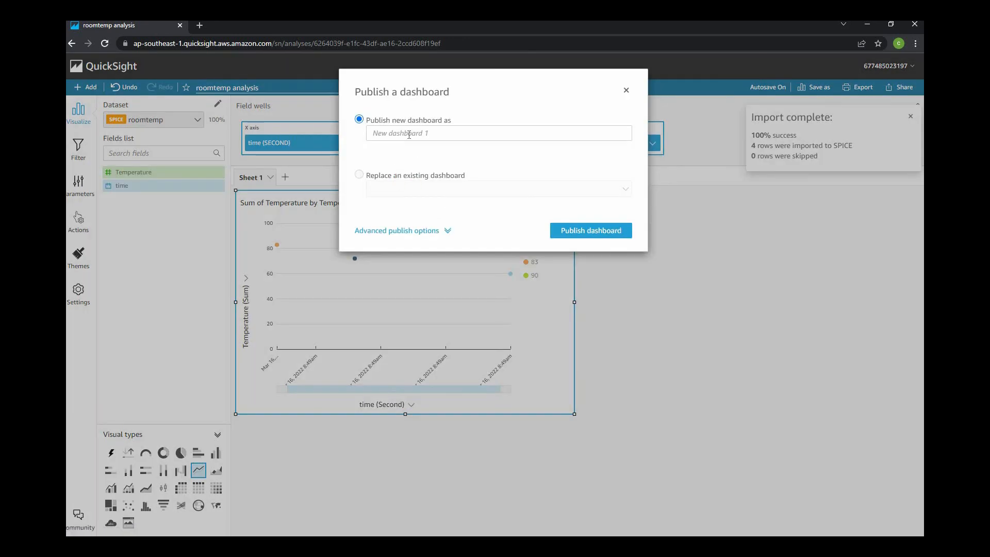
pyautogui.click(409, 135)
pyautogui.write('dash')
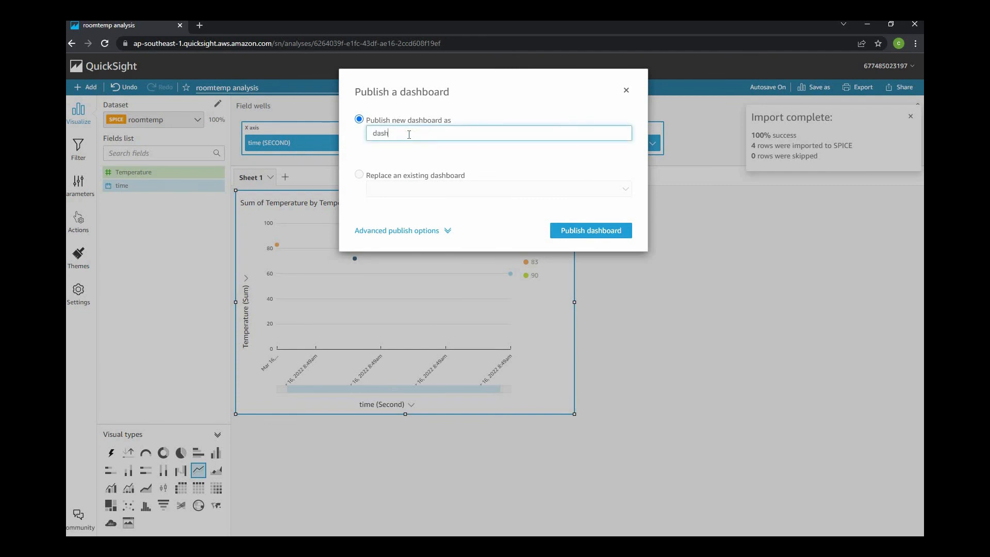
pyautogui.write('board1')
pyautogui.click(612, 231)
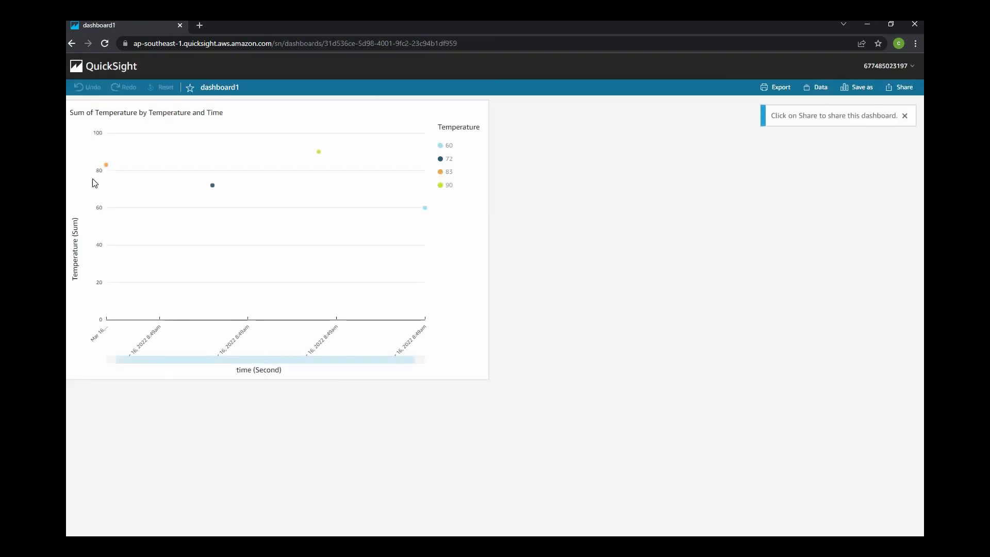
pyautogui.moveTo(341, 196)
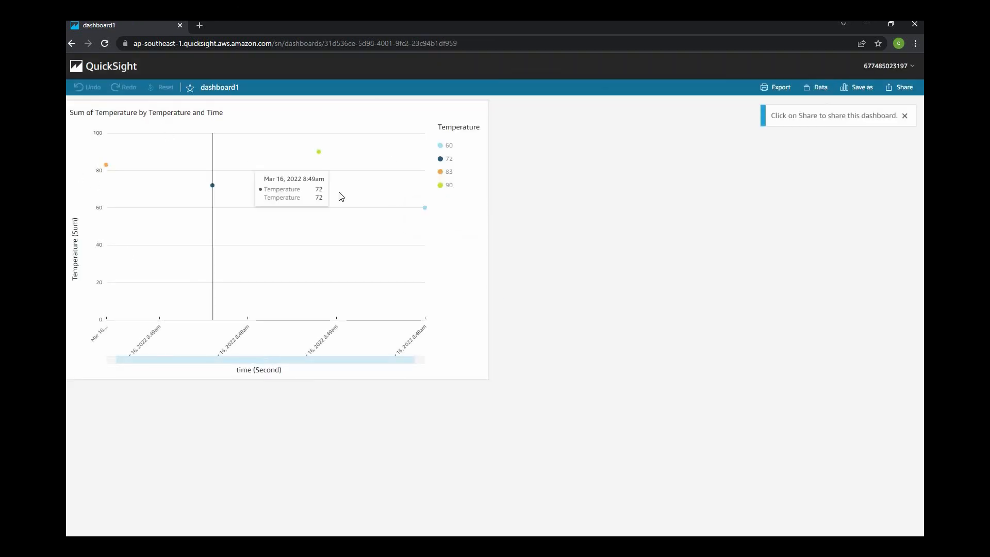